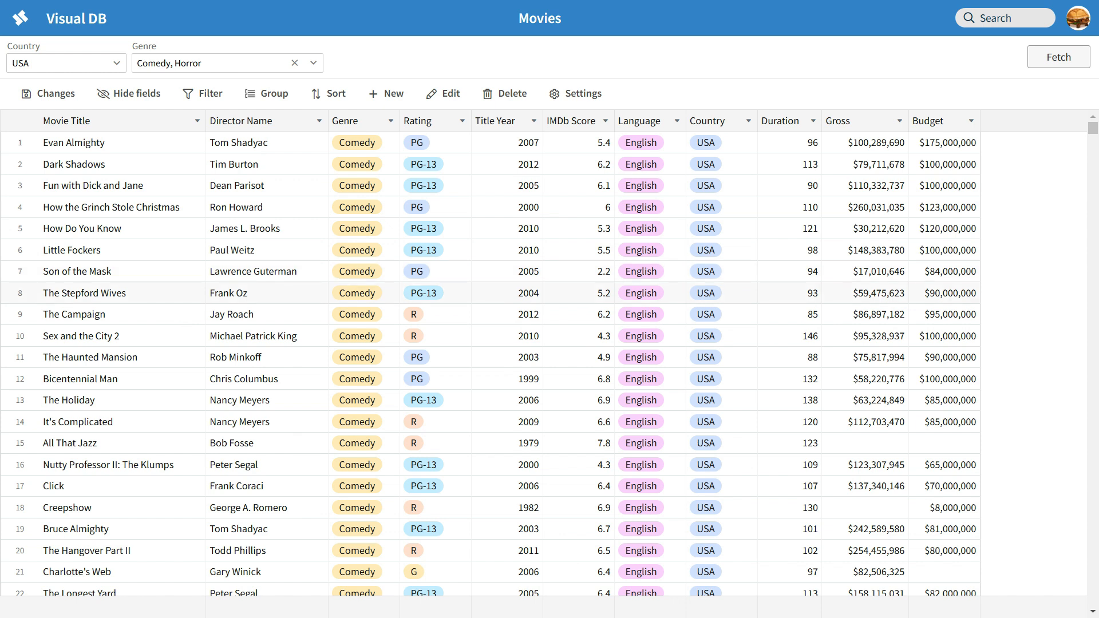
pyautogui.scroll(-2, 490, 364)
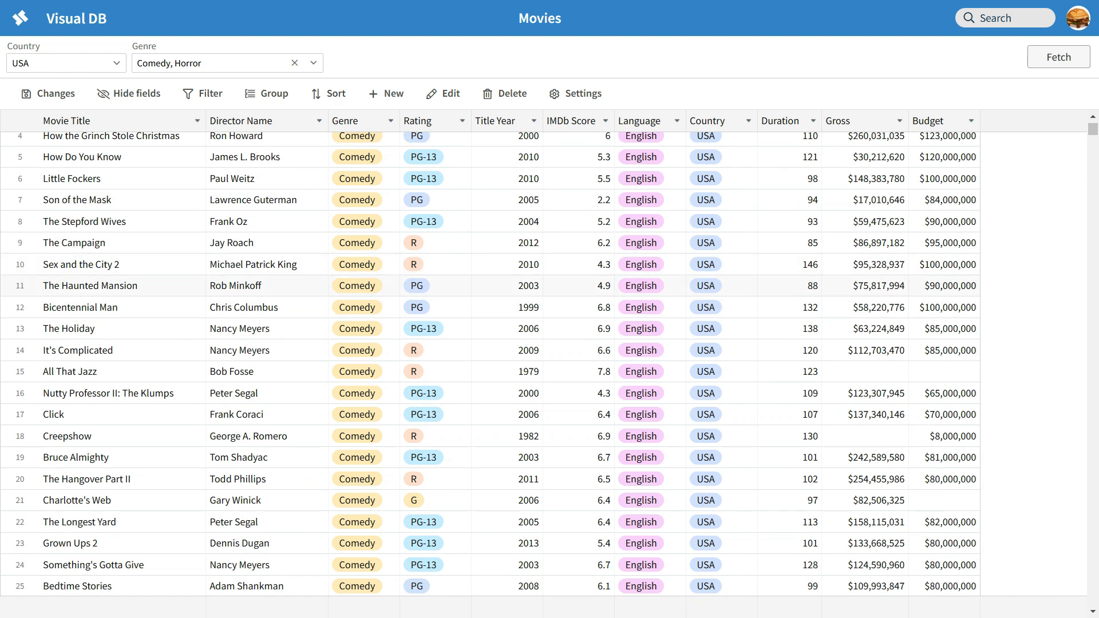
pyautogui.scroll(-2, 490, 364)
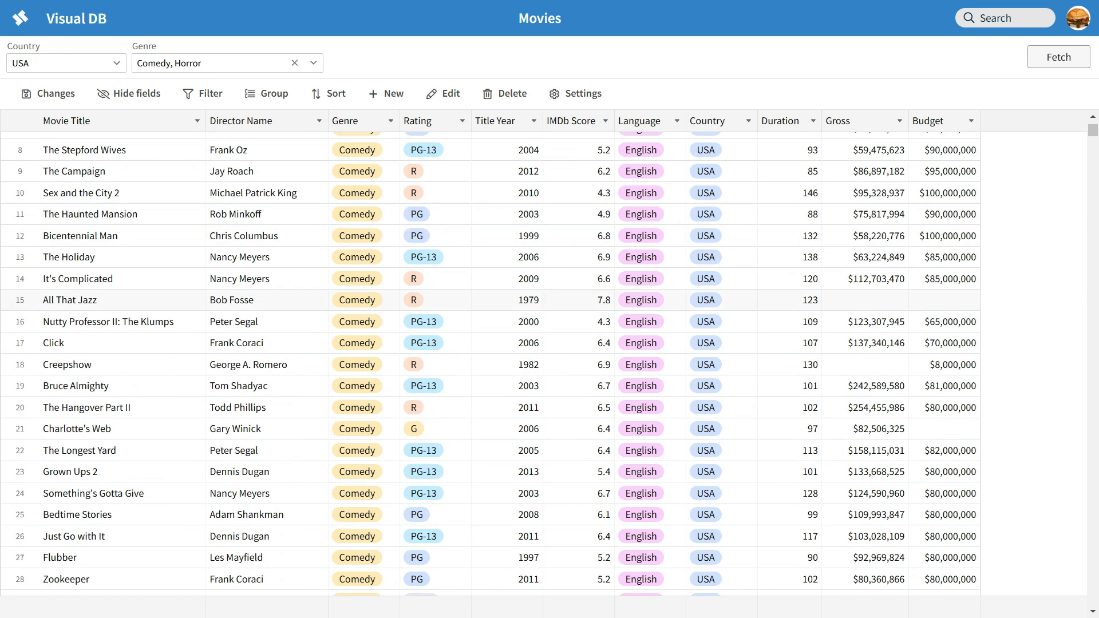
pyautogui.scroll(4, 490, 314)
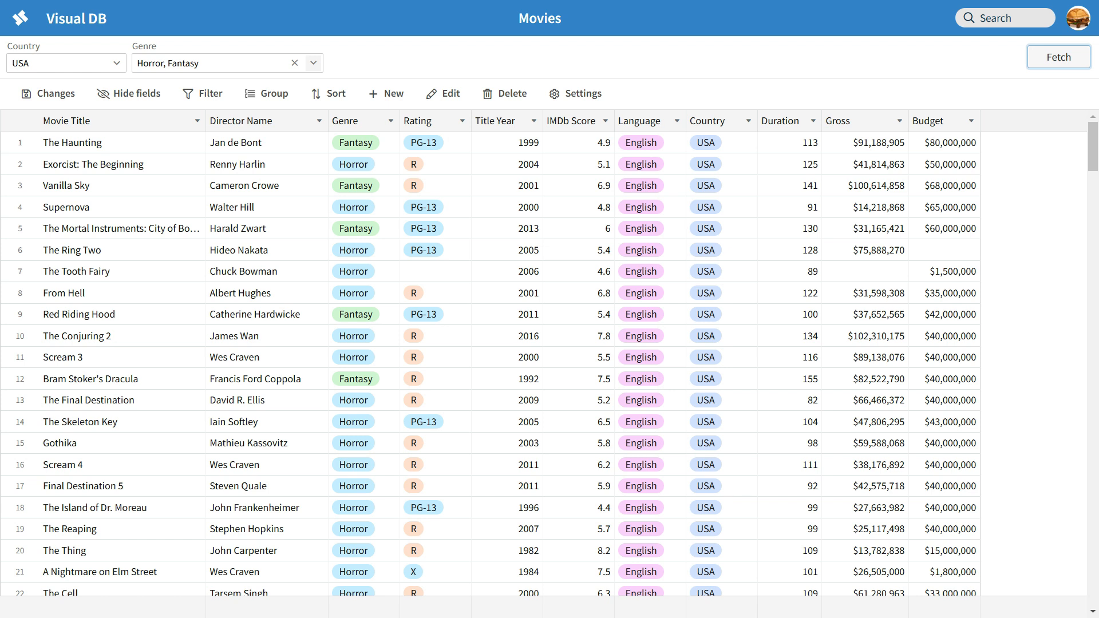
# - Start a new Query Builder query named Movies Query on the neon connection
pyautogui.click(20, 18)
pyautogui.click(61, 190)
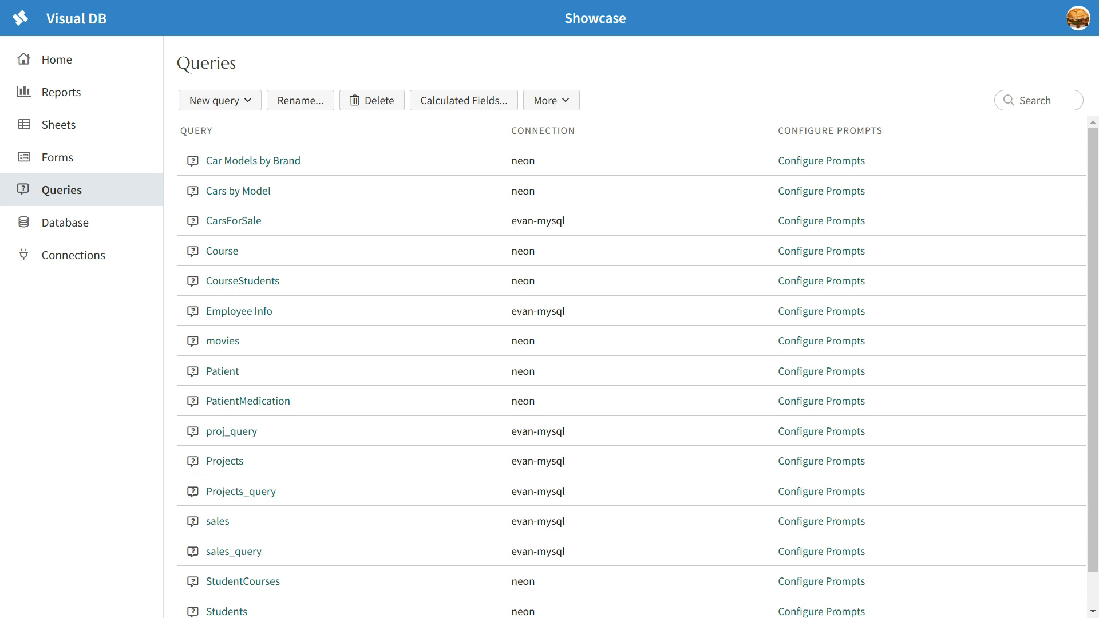
pyautogui.click(220, 100)
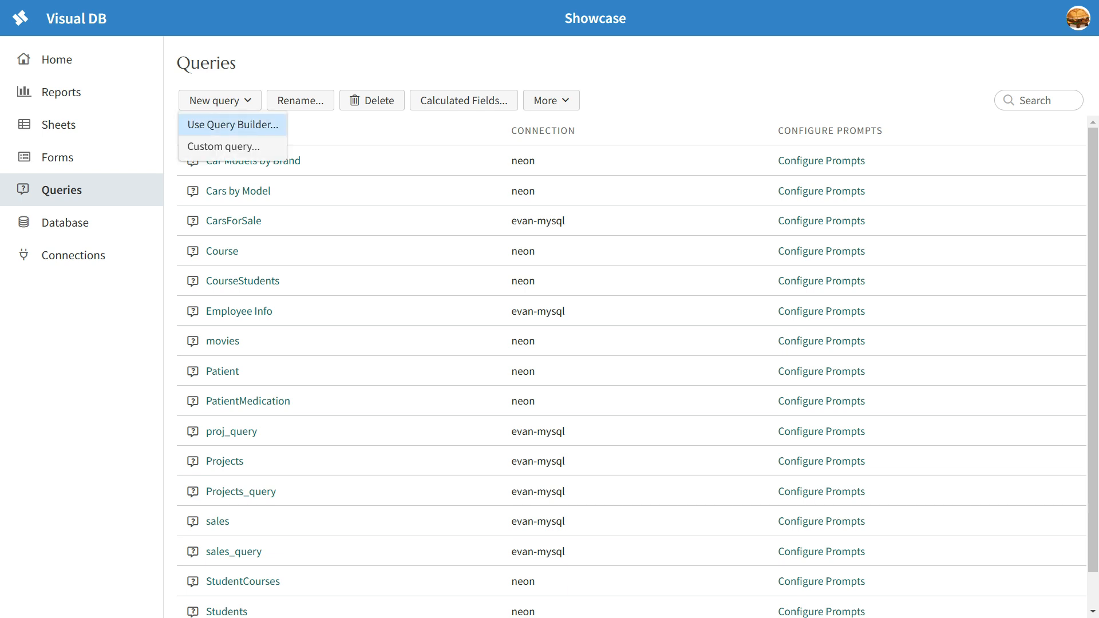
pyautogui.click(232, 124)
pyautogui.write('Movies Query')
pyautogui.press('Tab')
pyautogui.press('Down')
pyautogui.press('Down')
pyautogui.press('Return')
pyautogui.press('Tab')
pyautogui.press('Return')
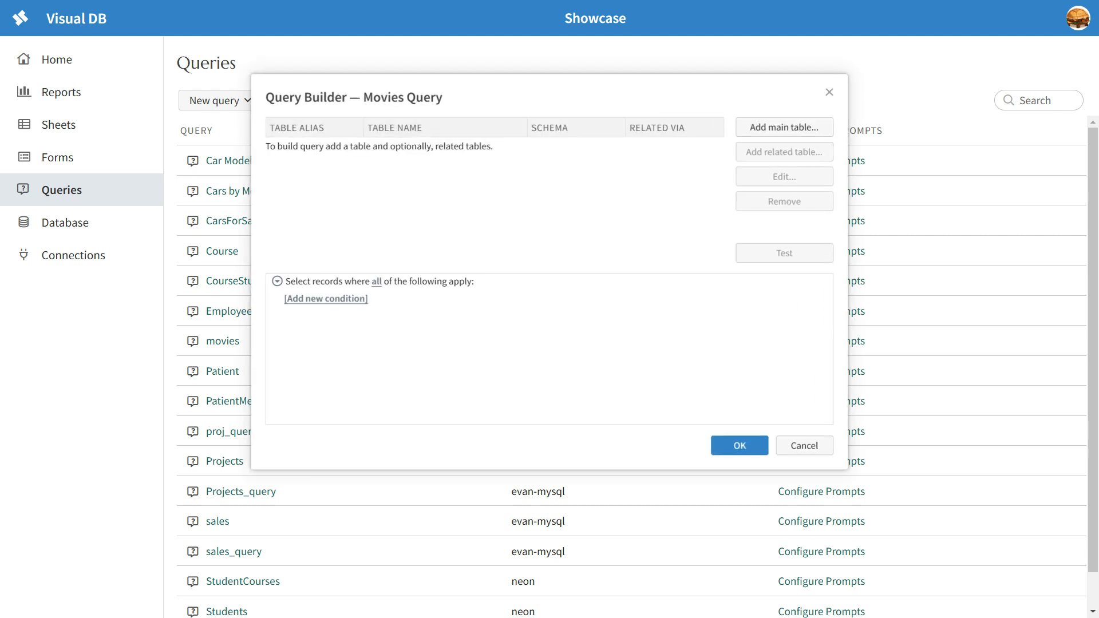
# - Add the movies table with all of its columns as the query's main table
pyautogui.click(783, 127)
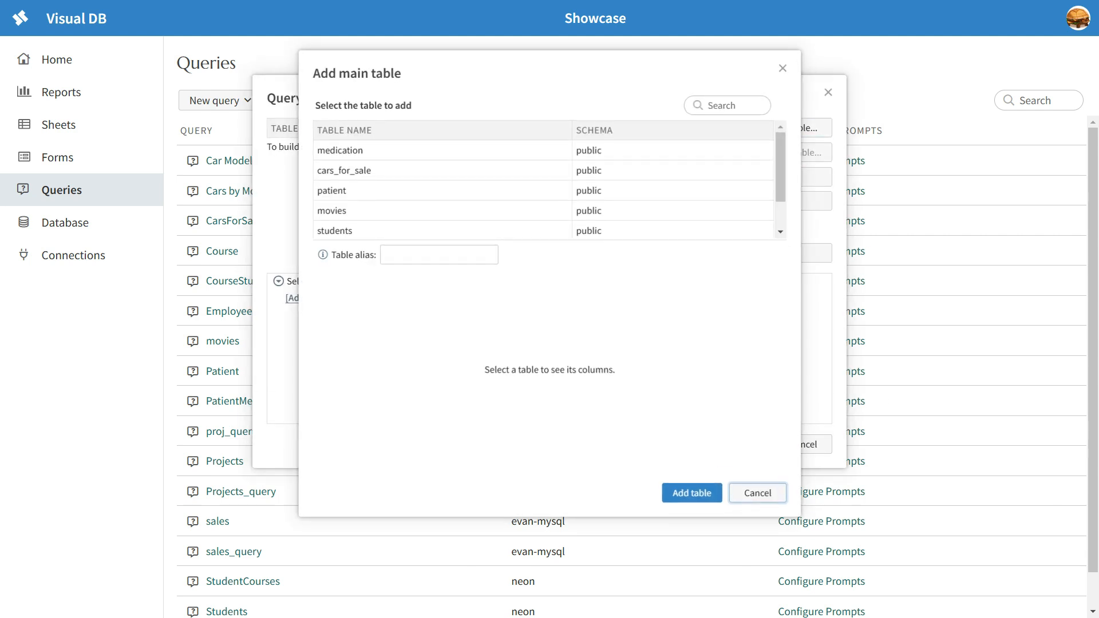
pyautogui.click(332, 211)
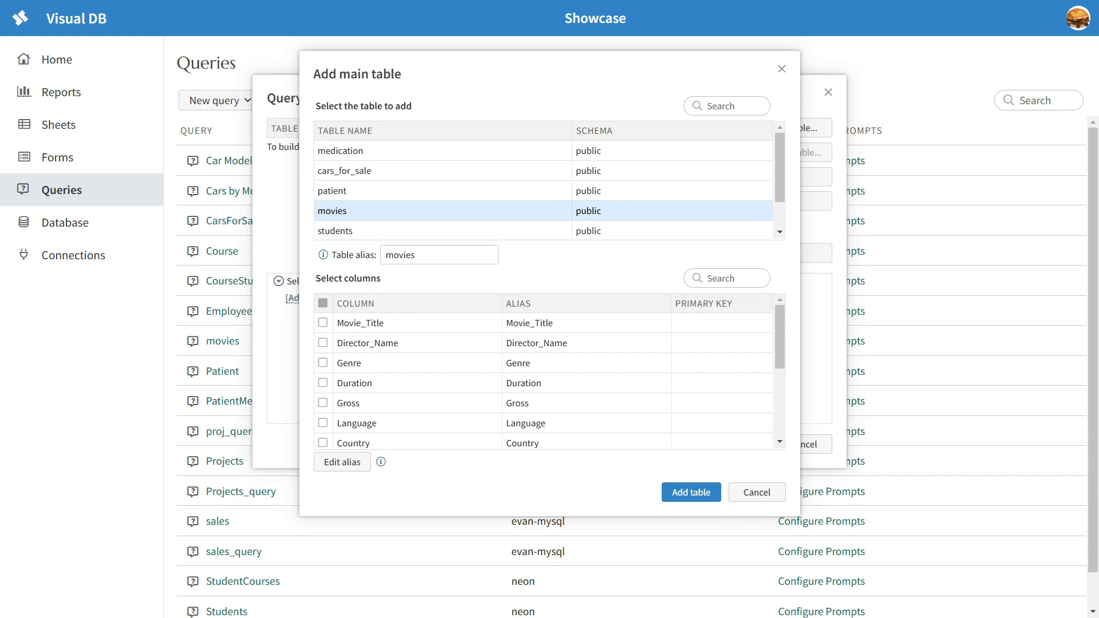
pyautogui.click(323, 303)
pyautogui.scroll(-3, 543, 378)
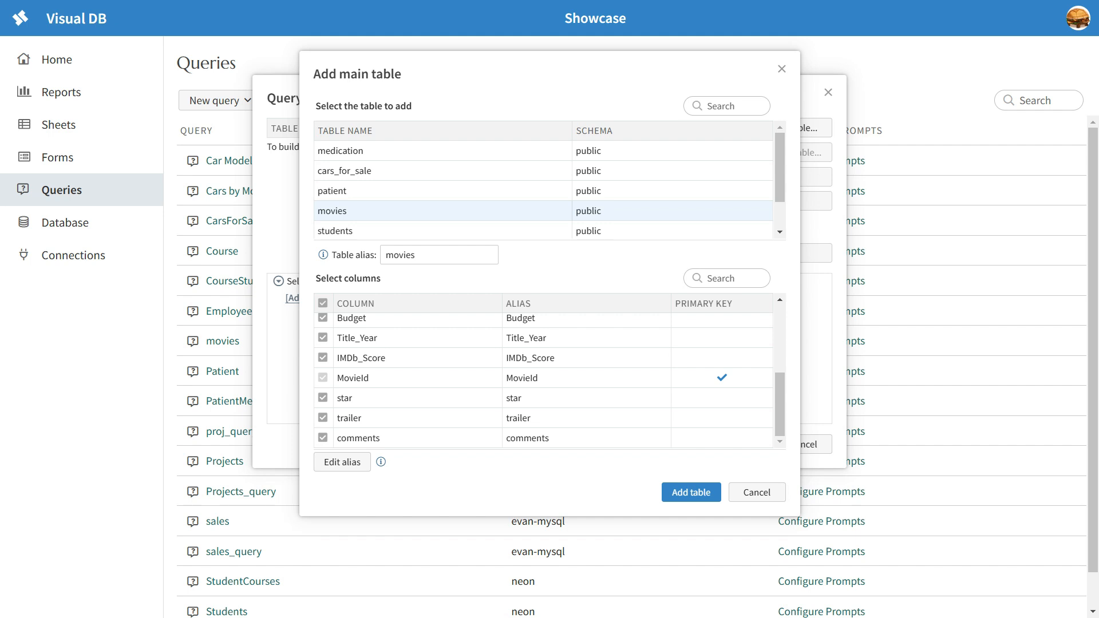
pyautogui.click(691, 492)
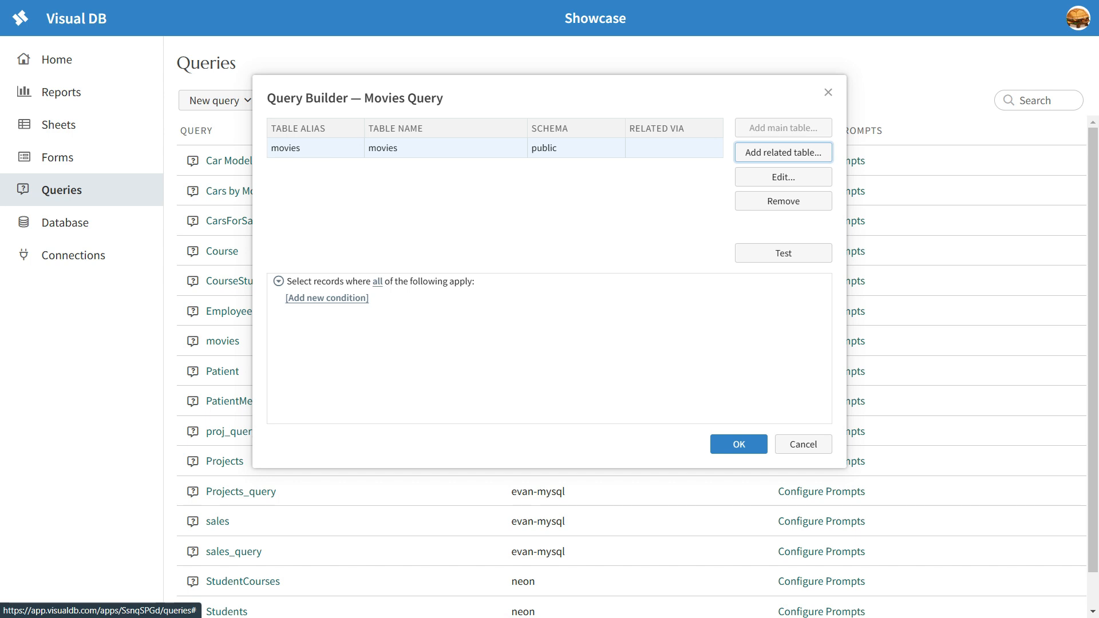
# - Add a condition that Country is equal to a value prompted from the user
pyautogui.click(327, 297)
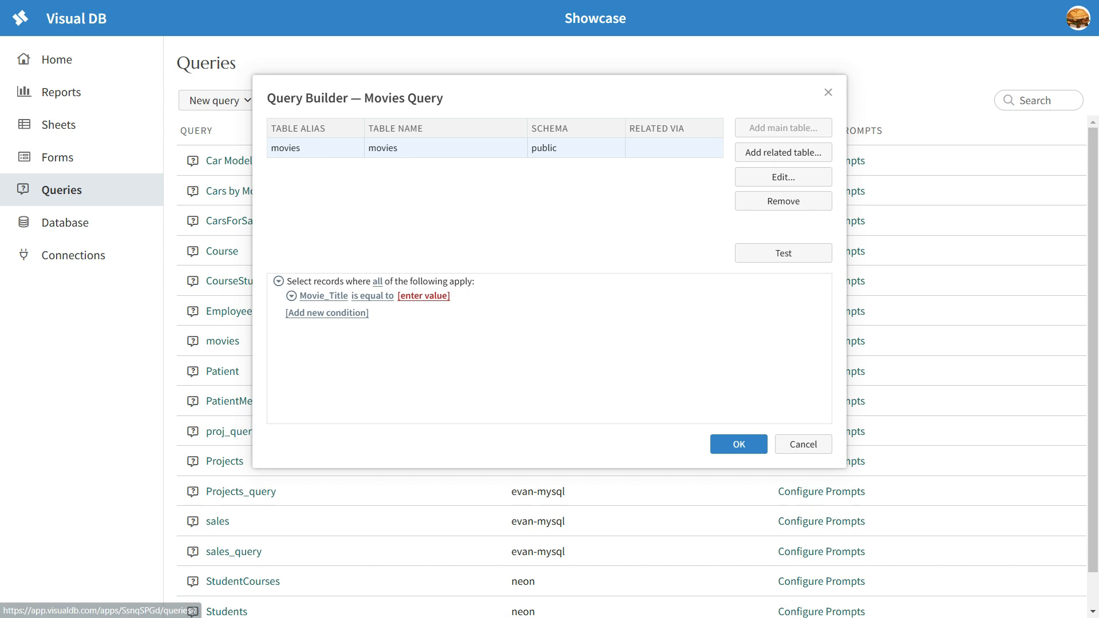
pyautogui.click(323, 295)
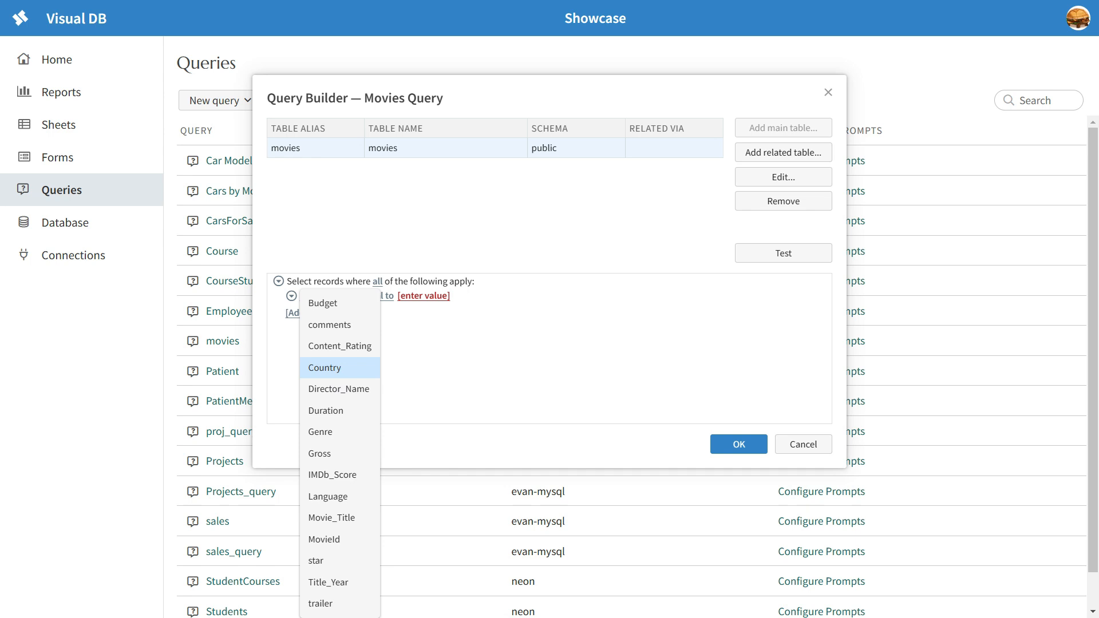
pyautogui.click(325, 367)
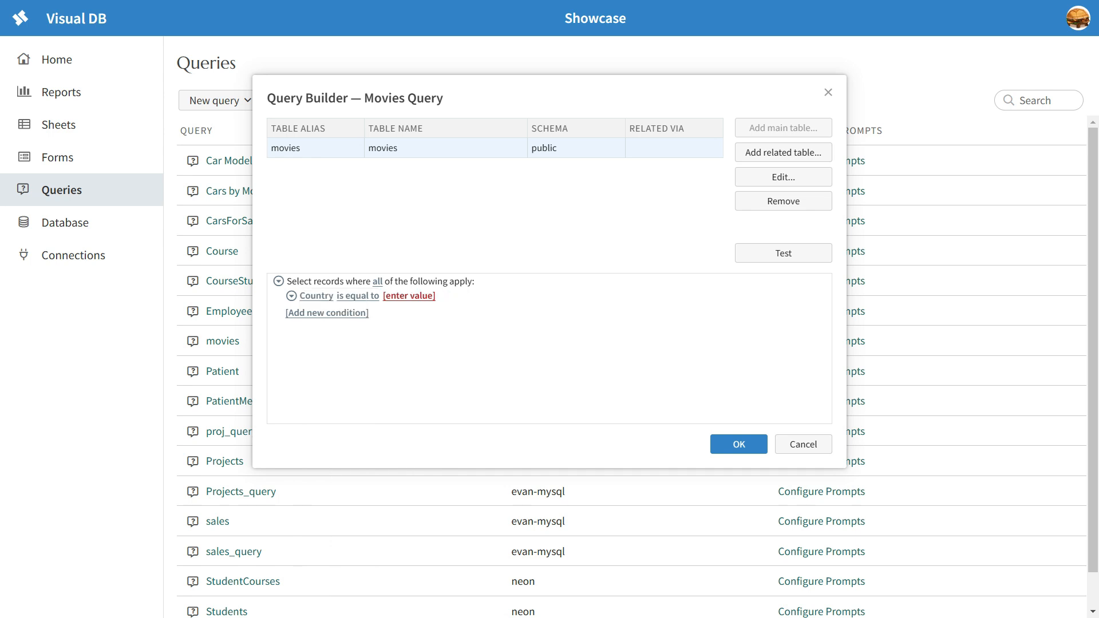
pyautogui.click(291, 296)
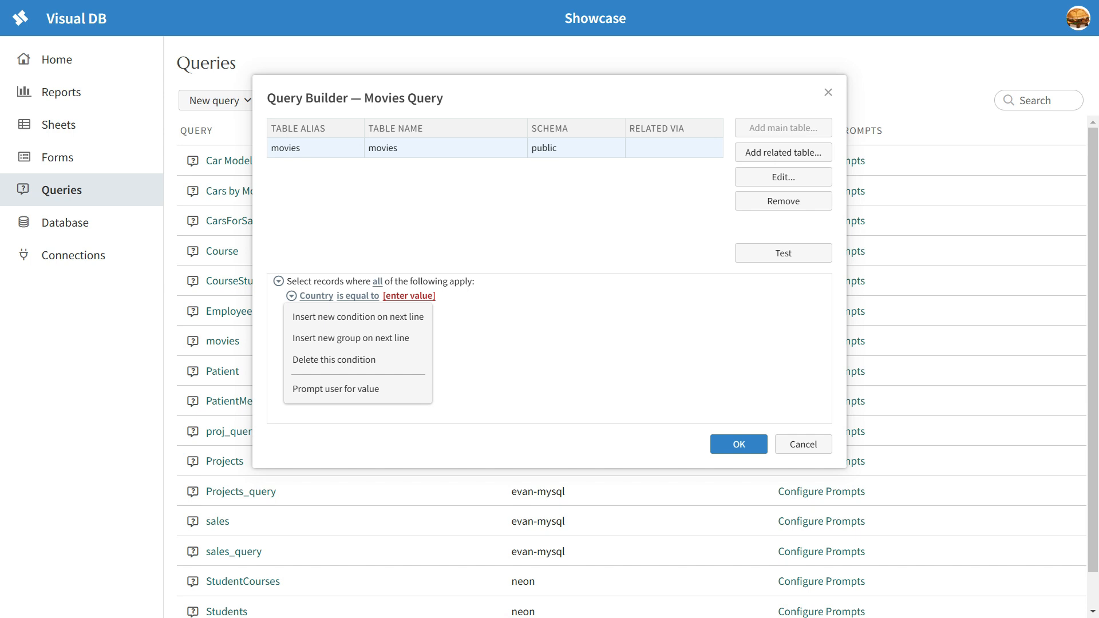
pyautogui.click(336, 389)
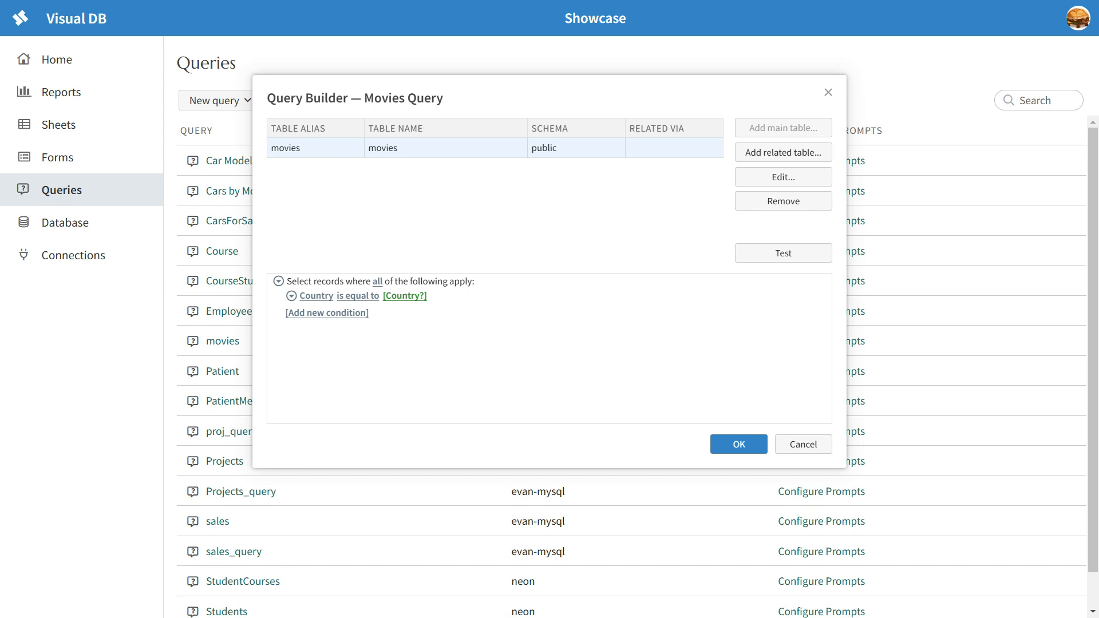
# - Add a condition that Genre is one of the values prompted from the user, and save the query
pyautogui.click(326, 313)
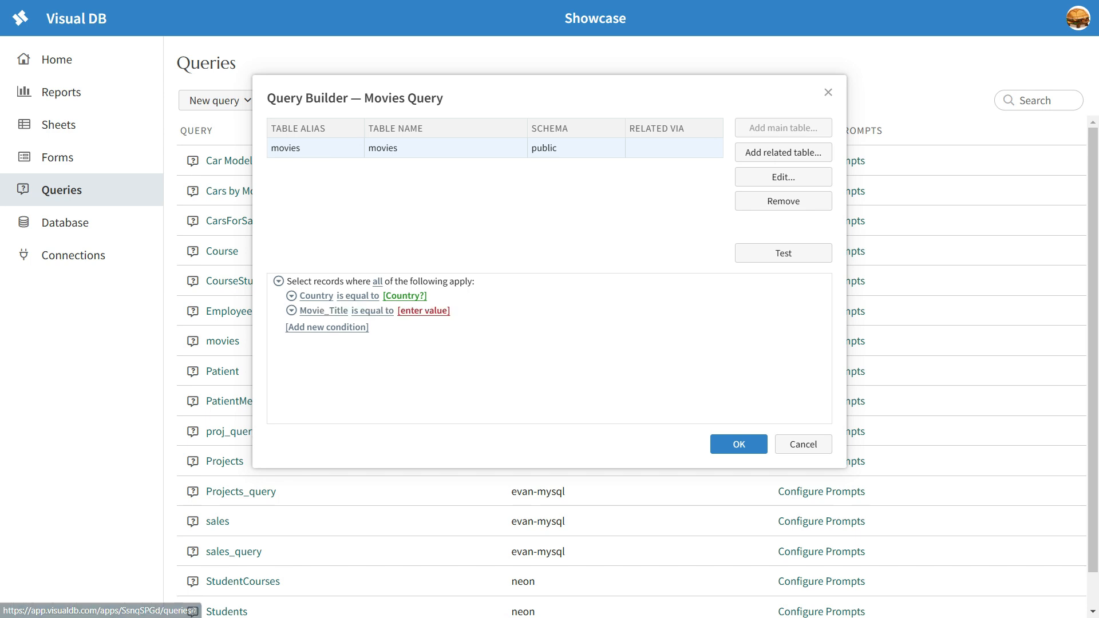
pyautogui.click(324, 311)
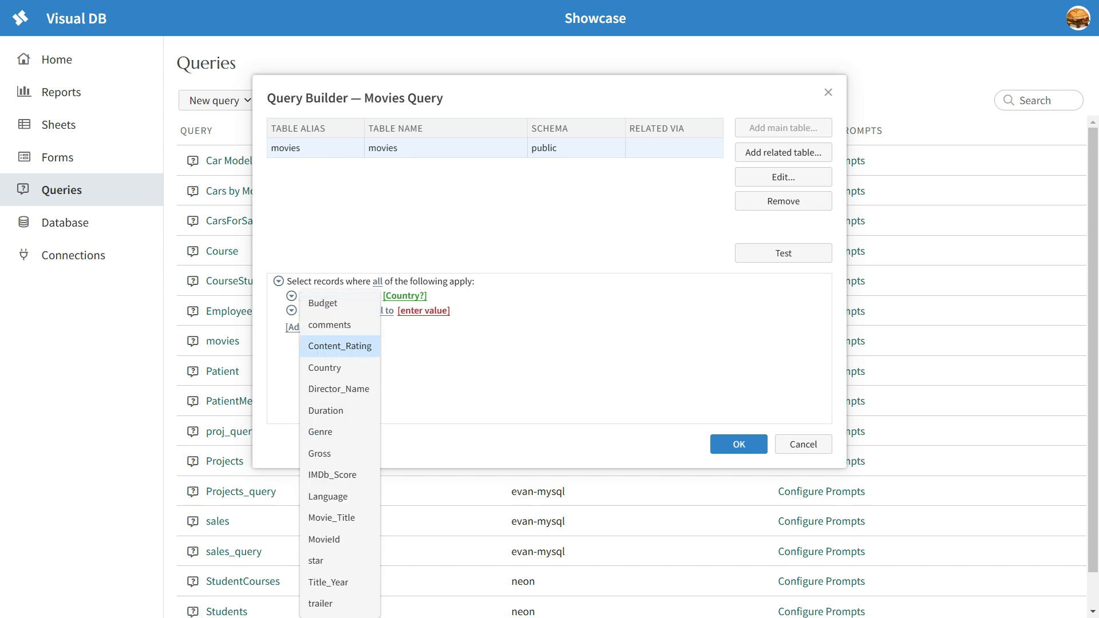
pyautogui.click(321, 432)
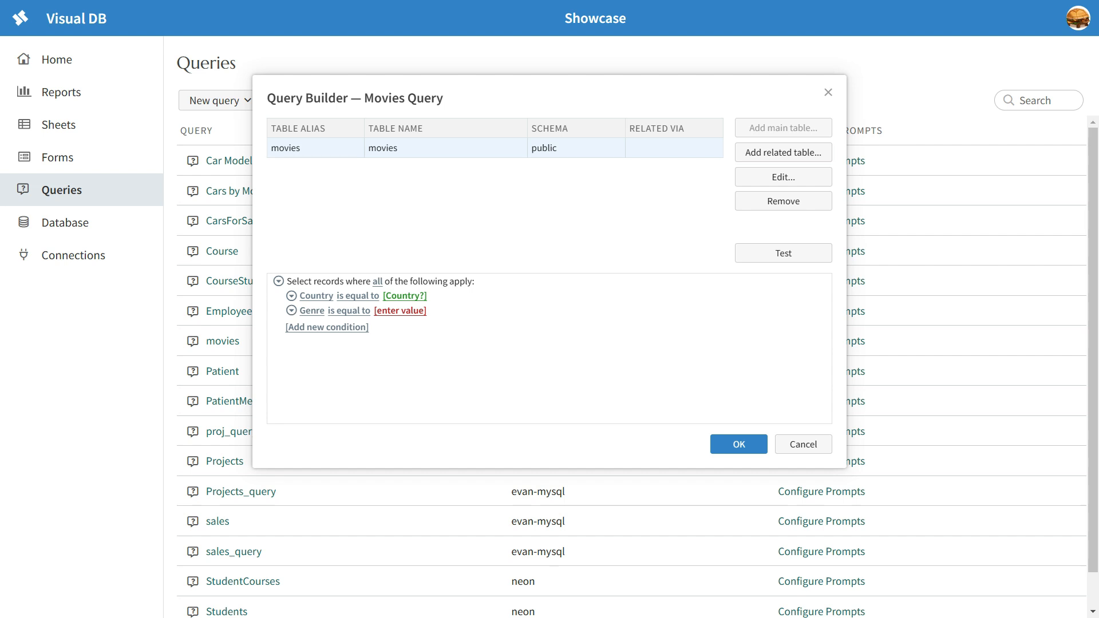
pyautogui.click(292, 311)
pyautogui.click(323, 401)
pyautogui.click(349, 310)
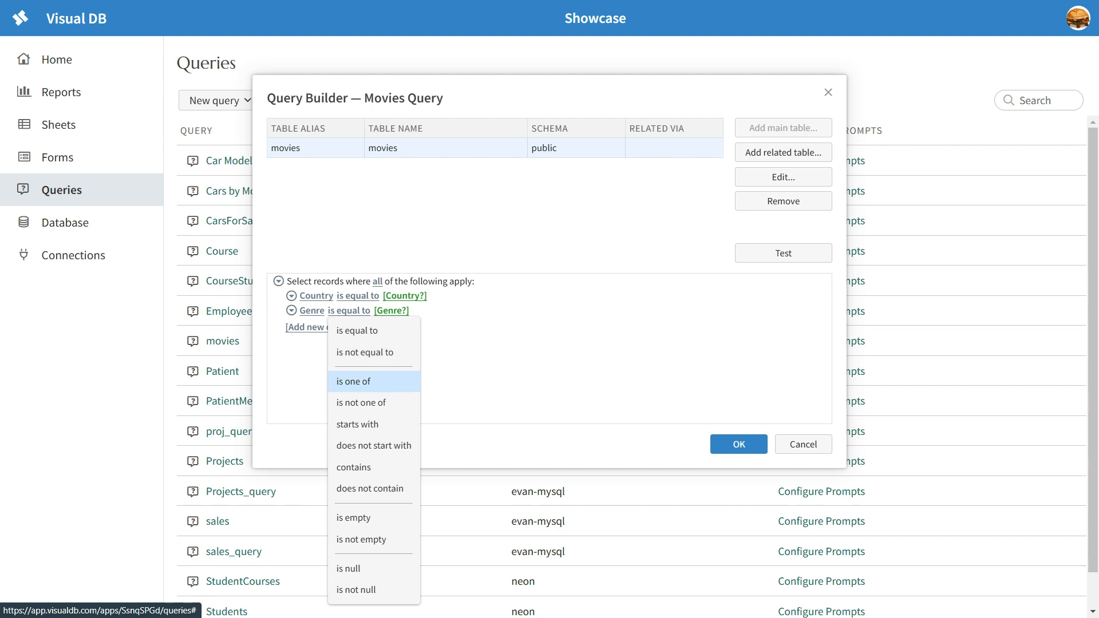
pyautogui.click(353, 382)
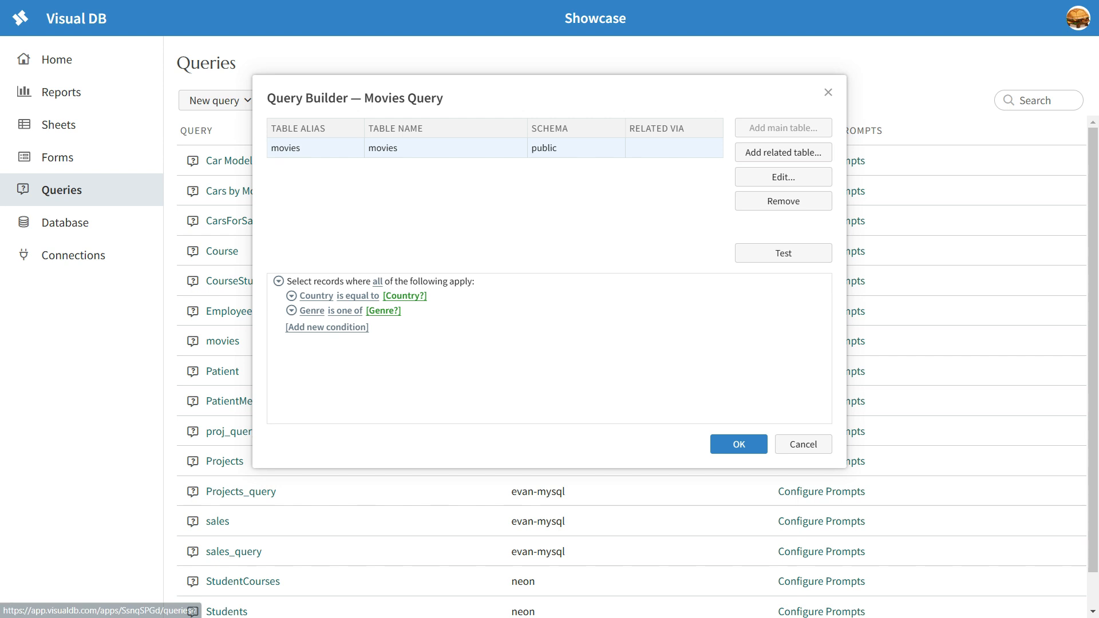
pyautogui.press('Return')
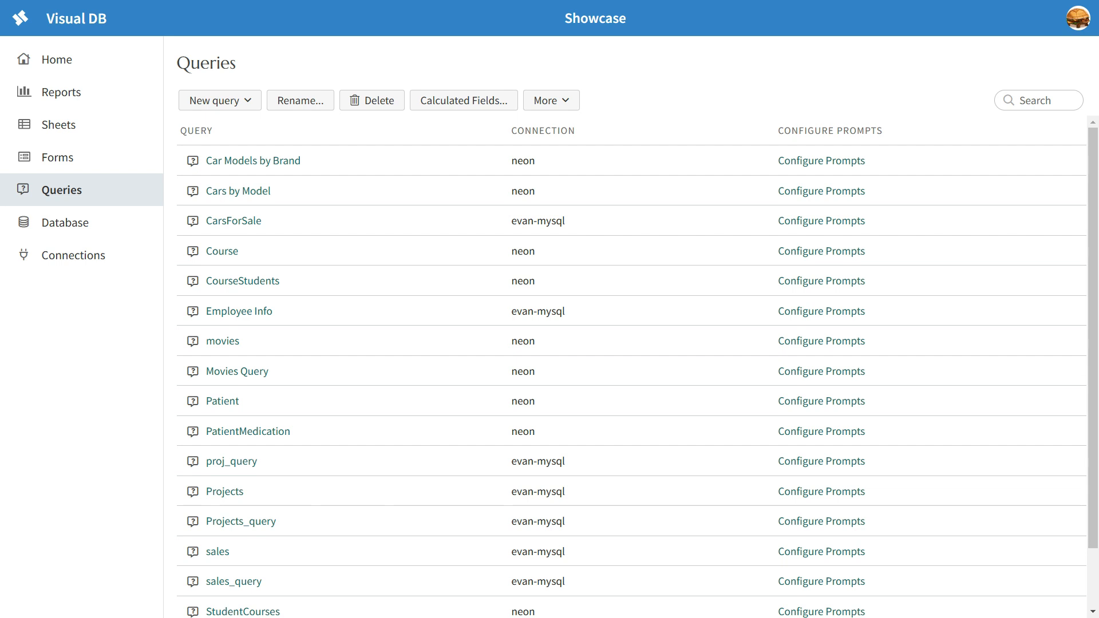
# - Open the prompt configuration of Movies Query and examine the settings of the Genre and Country prompts
pyautogui.click(822, 371)
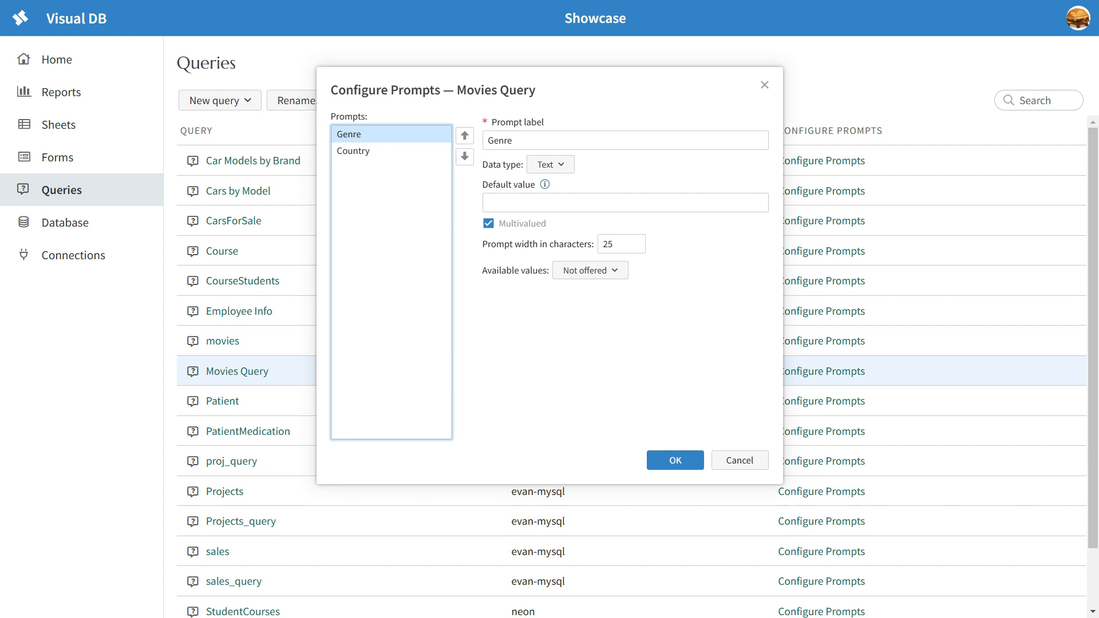
pyautogui.click(395, 151)
pyautogui.click(395, 135)
pyautogui.click(395, 151)
pyautogui.click(395, 135)
pyautogui.click(391, 151)
pyautogui.click(392, 135)
pyautogui.click(392, 151)
pyautogui.click(392, 134)
# - Set the Genre prompt's default value to Comedy, Horror and view the hint about default values
pyautogui.click(625, 203)
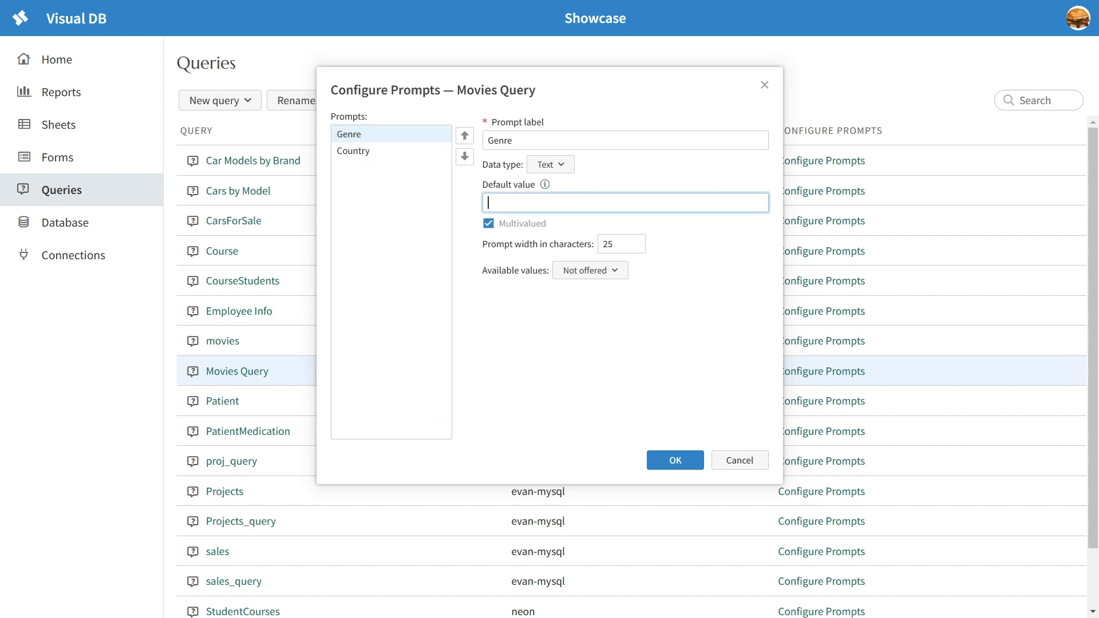
pyautogui.write('Comedy, Horror')
pyautogui.moveTo(544, 184)
# - Get the Genre prompt's available values from the movies database table, using Genre as the value column
pyautogui.click(590, 270)
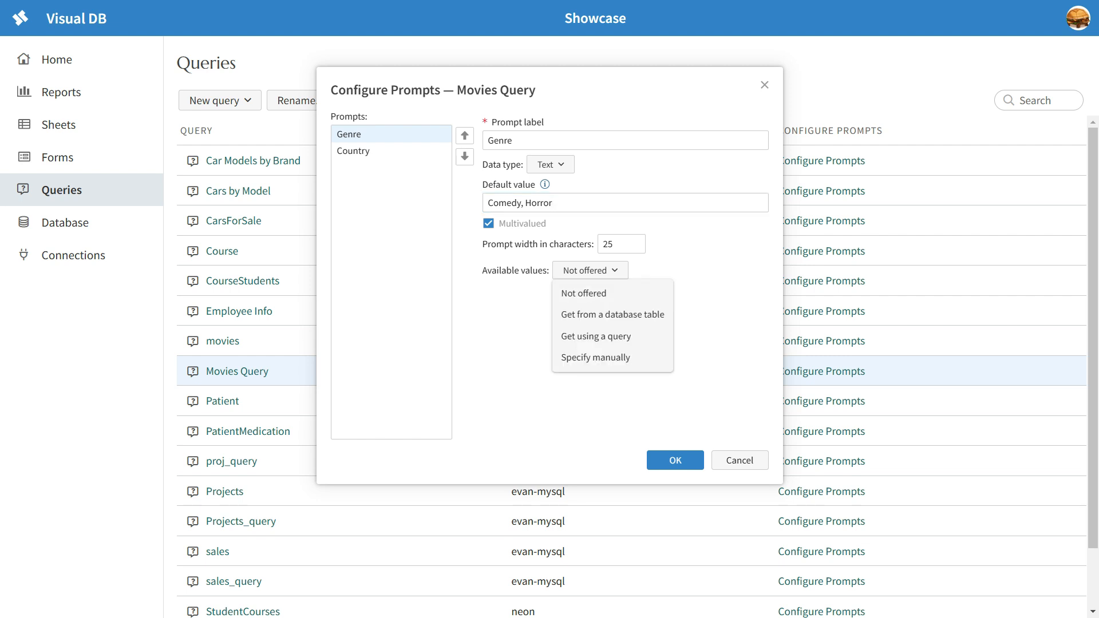
pyautogui.click(612, 314)
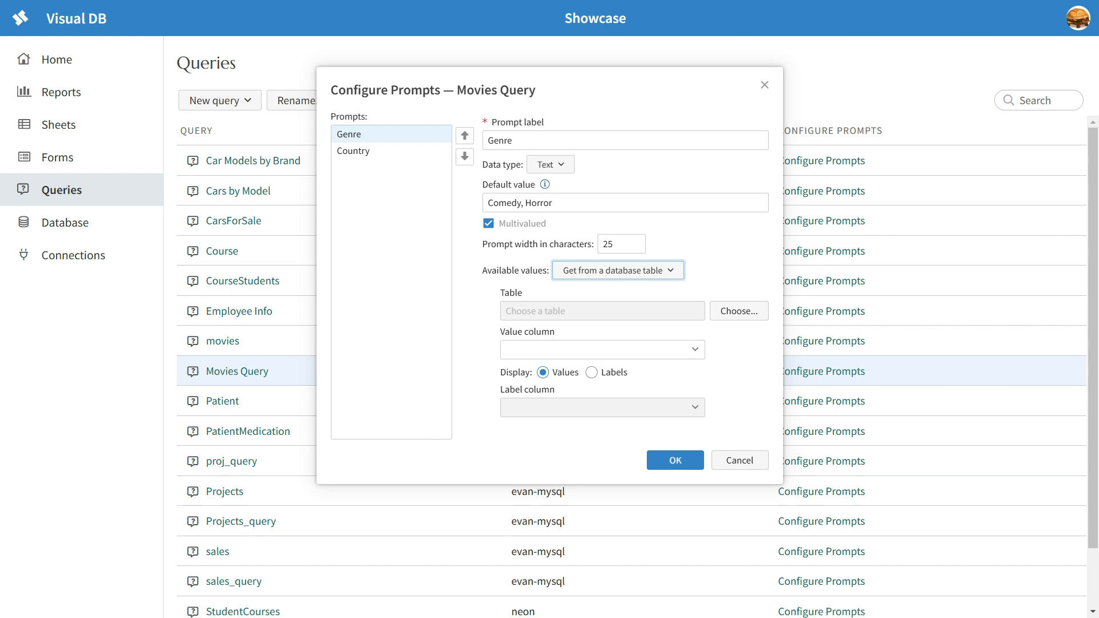
pyautogui.click(739, 311)
pyautogui.click(476, 259)
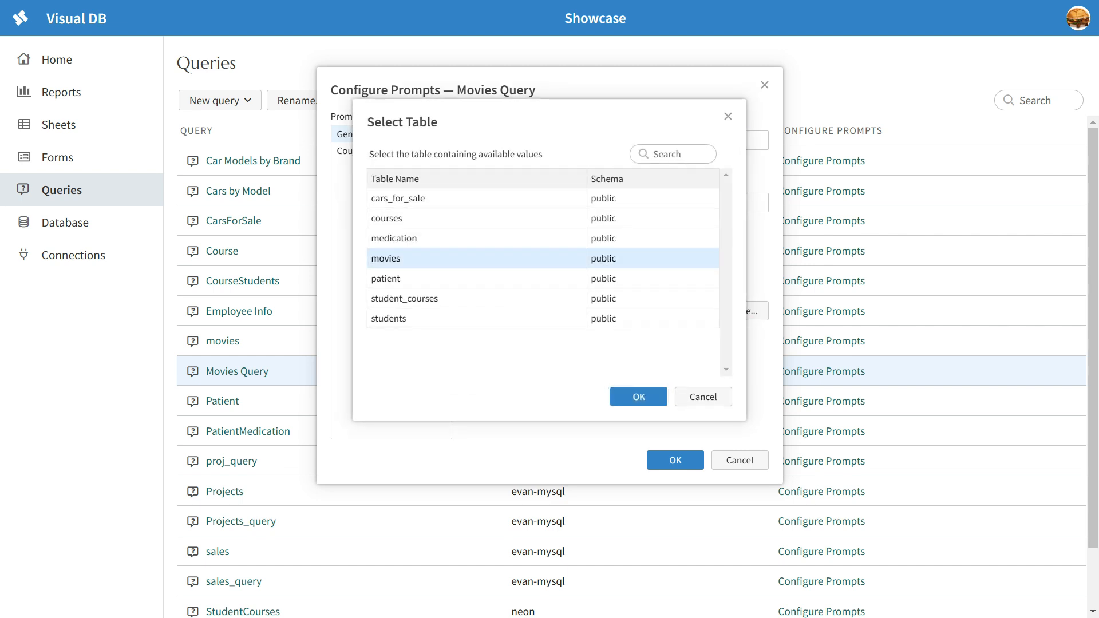
pyautogui.click(639, 397)
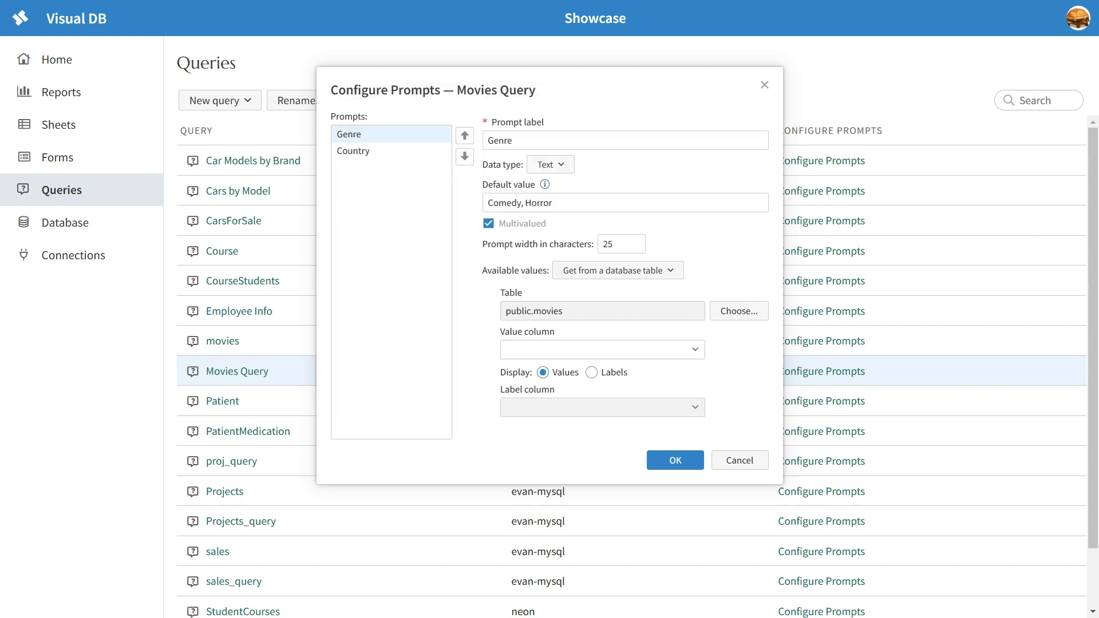
pyautogui.click(695, 349)
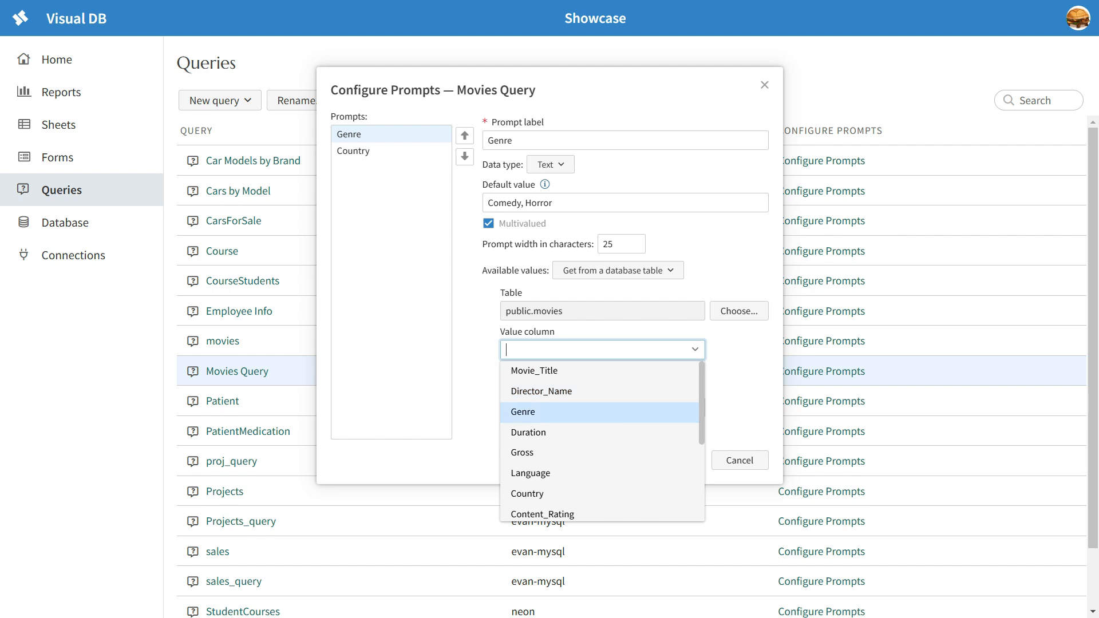
pyautogui.press('Return')
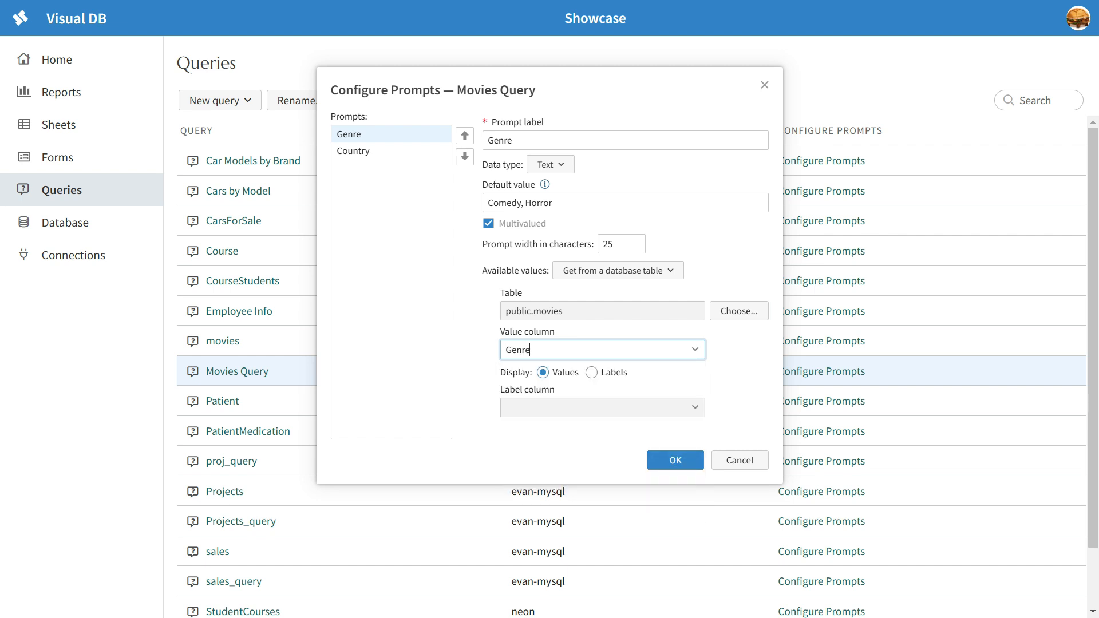
# - Set the Genre prompt's width to 40 characters
pyautogui.doubleClick(640, 241)
pyautogui.click(640, 241)
pyautogui.click(639, 241)
pyautogui.click(639, 241)
pyautogui.click(639, 247)
pyautogui.click(639, 248)
pyautogui.click(640, 247)
pyautogui.click(639, 247)
pyautogui.click(640, 247)
pyautogui.click(639, 247)
pyautogui.click(639, 247)
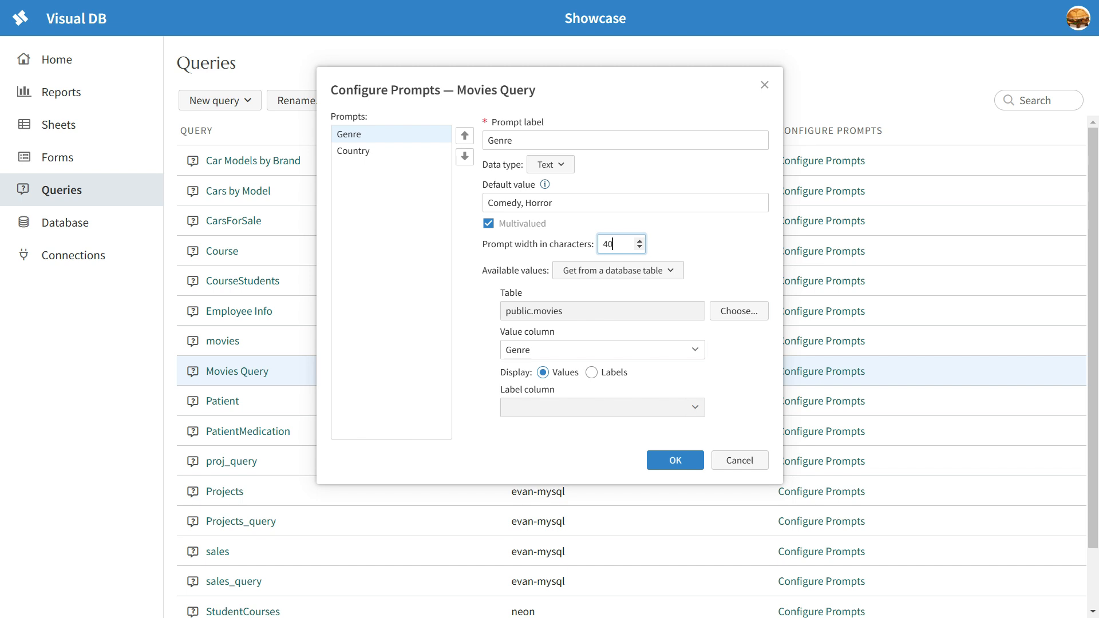
# - Set the Country prompt's default value to USA
pyautogui.click(353, 151)
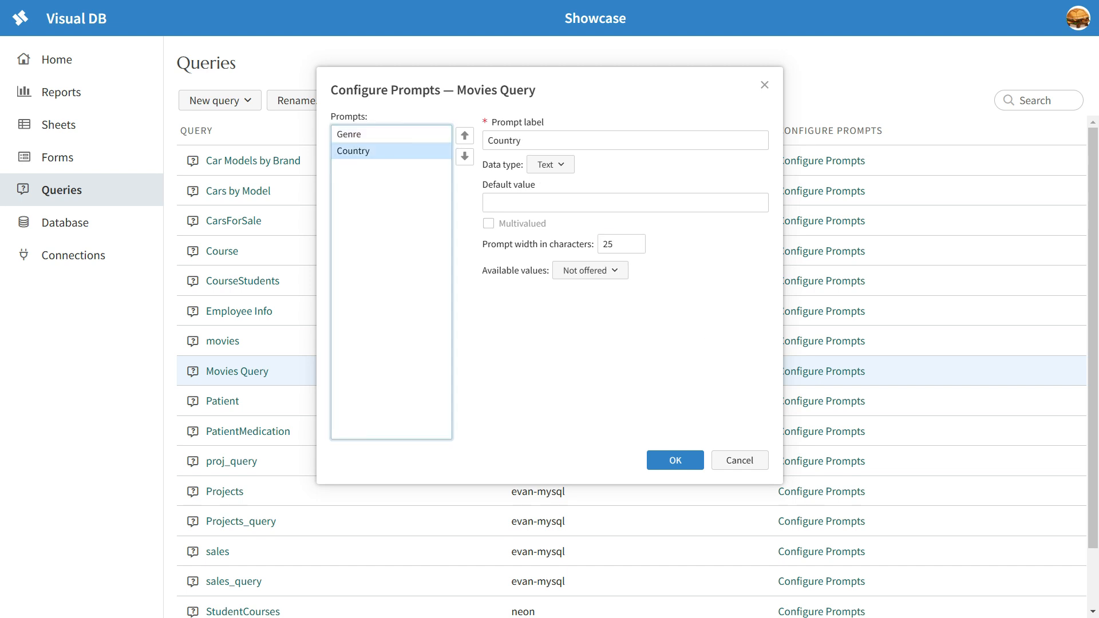
pyautogui.click(625, 203)
pyautogui.write('USA')
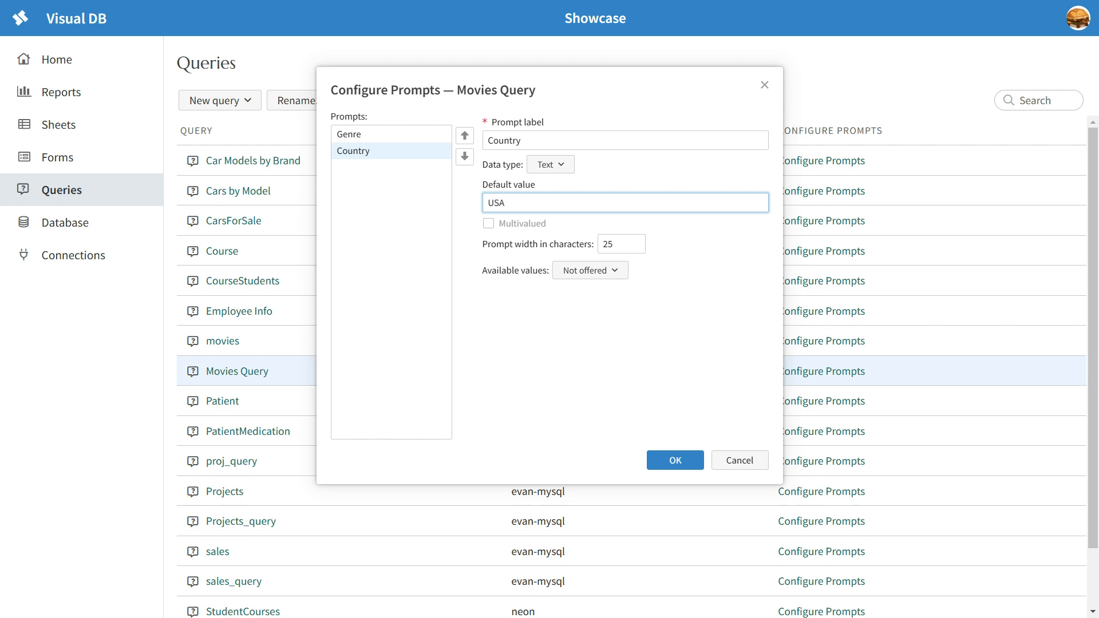
# - Get the Country prompt's available values from a database table and choose movies as that table
pyautogui.click(590, 270)
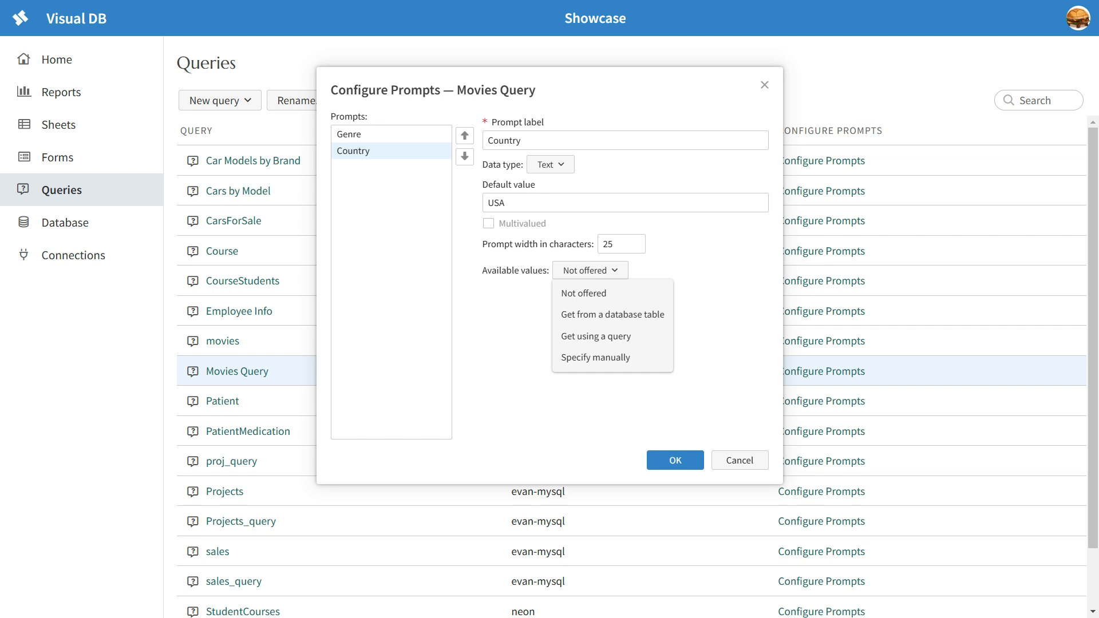
pyautogui.click(612, 315)
pyautogui.click(746, 311)
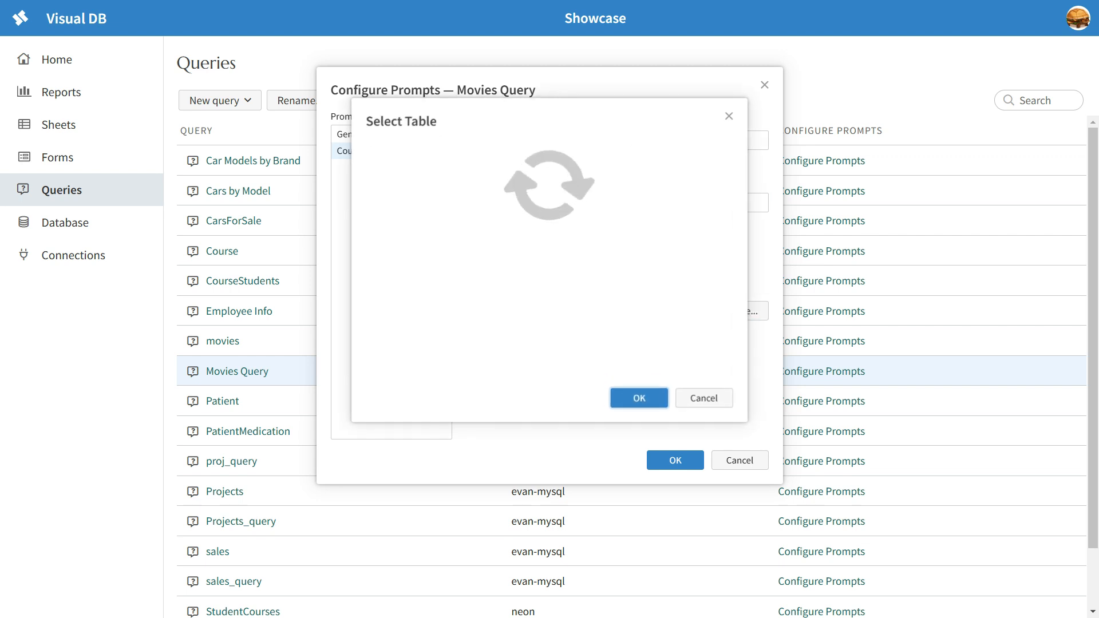
pyautogui.click(476, 258)
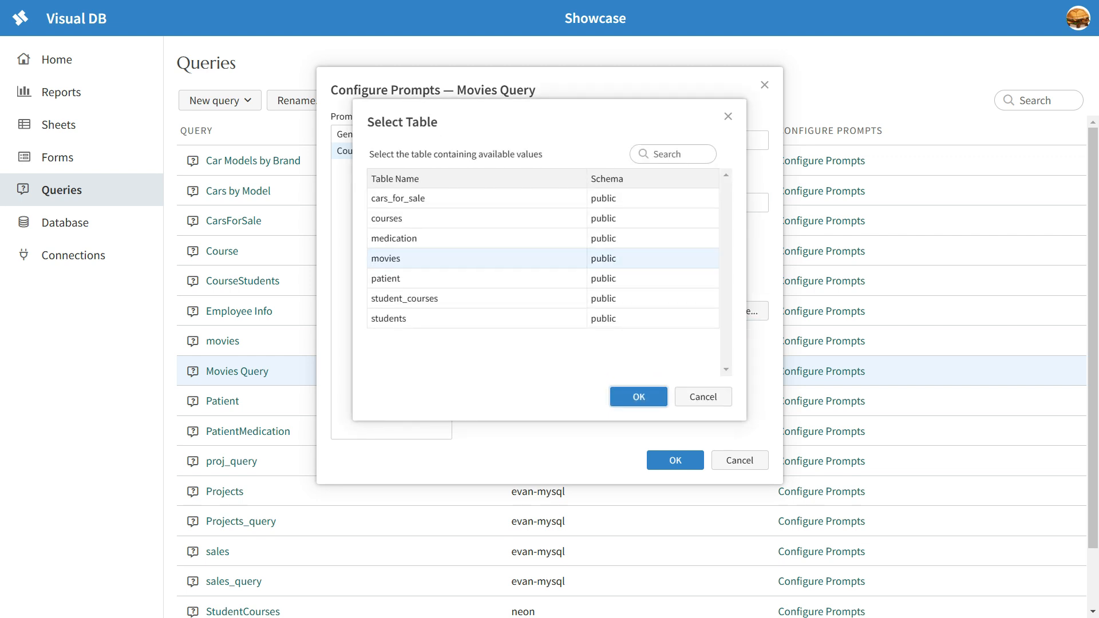
pyautogui.click(639, 397)
# - Set the value column of the Country prompt's available values to Country and save the prompt configuration
pyautogui.click(695, 350)
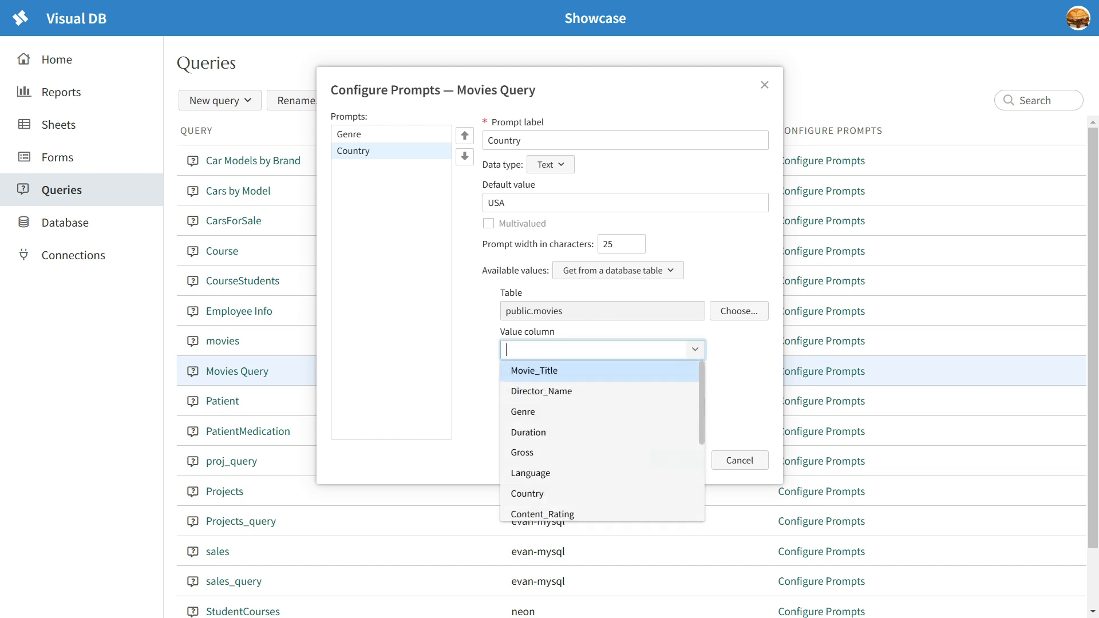
pyautogui.press('Down')
pyautogui.press('Down')
pyautogui.press('Down')
pyautogui.press('Down')
pyautogui.press('Down')
pyautogui.press('Down')
pyautogui.press('Down')
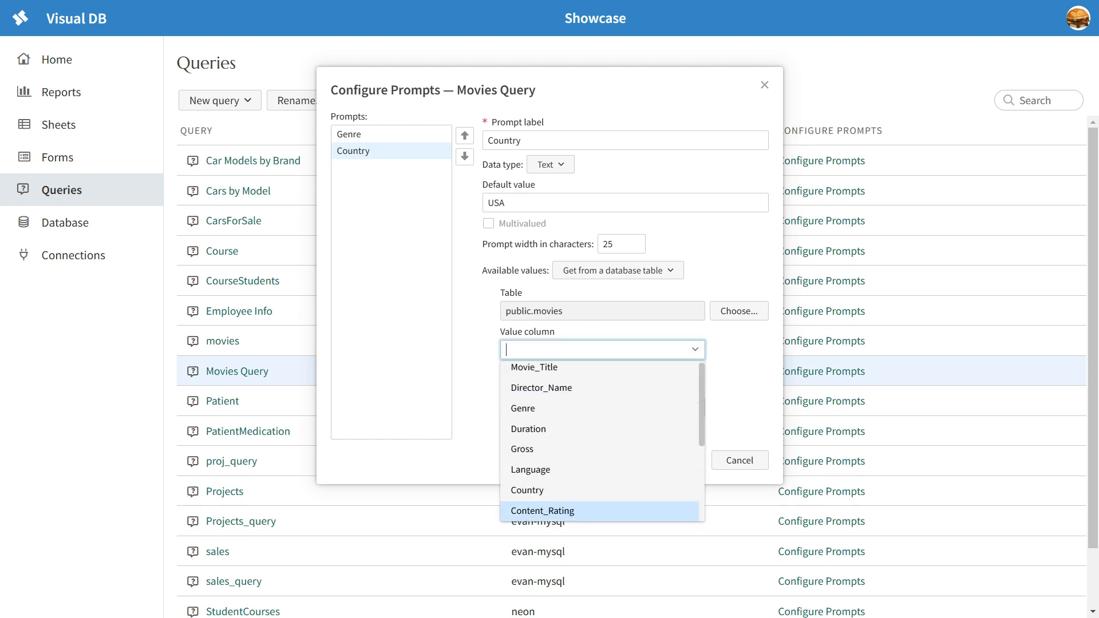
pyautogui.press('Up')
pyautogui.press('Return')
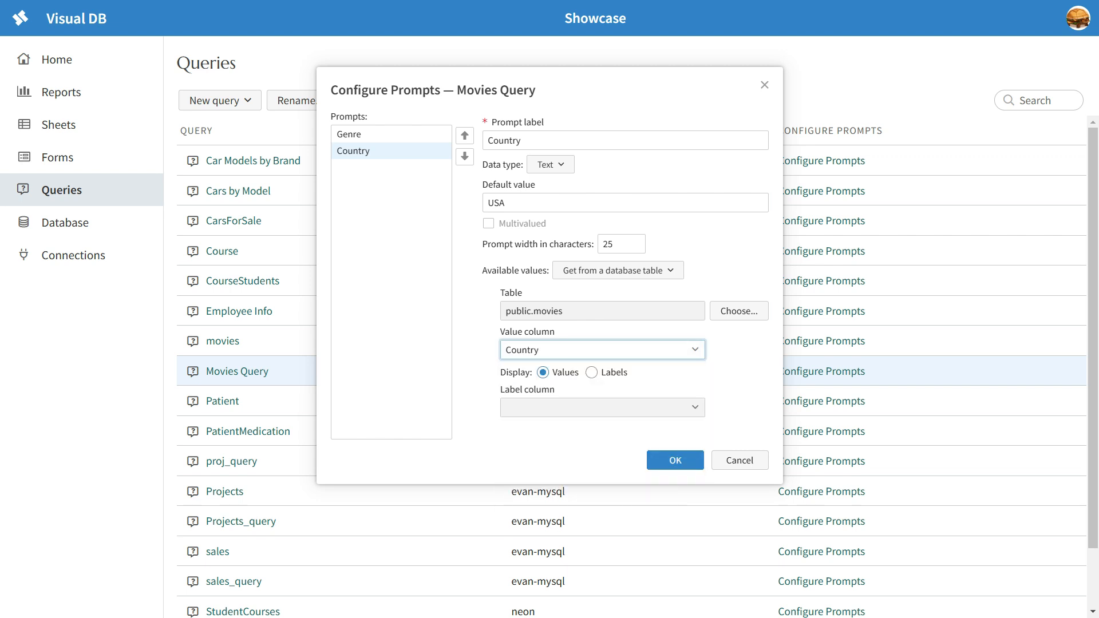
pyautogui.click(350, 135)
pyautogui.click(353, 151)
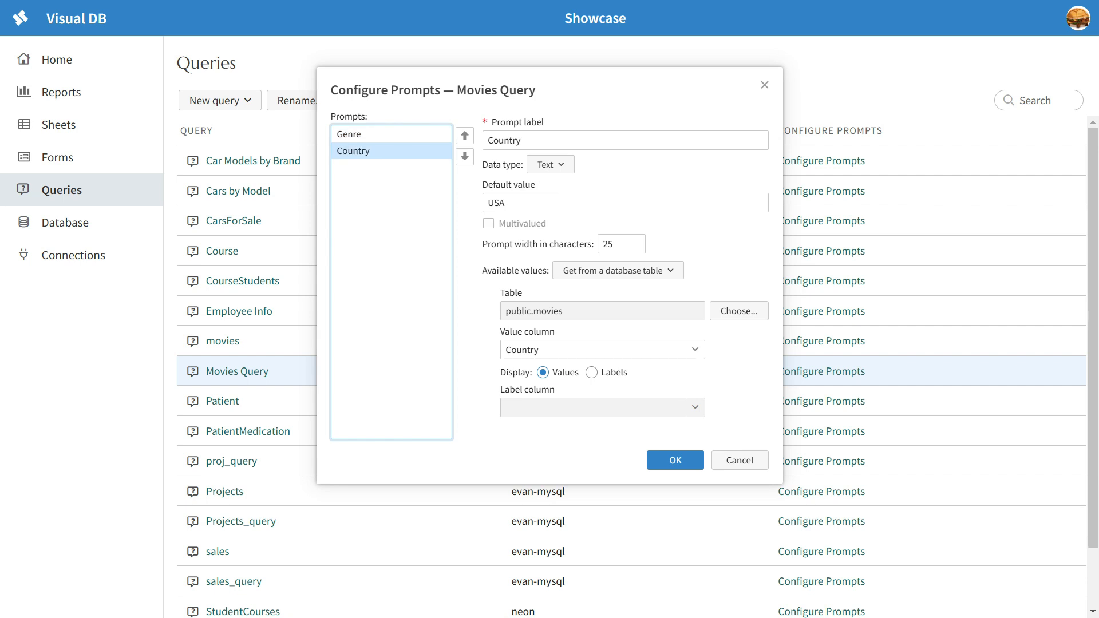
pyautogui.click(675, 460)
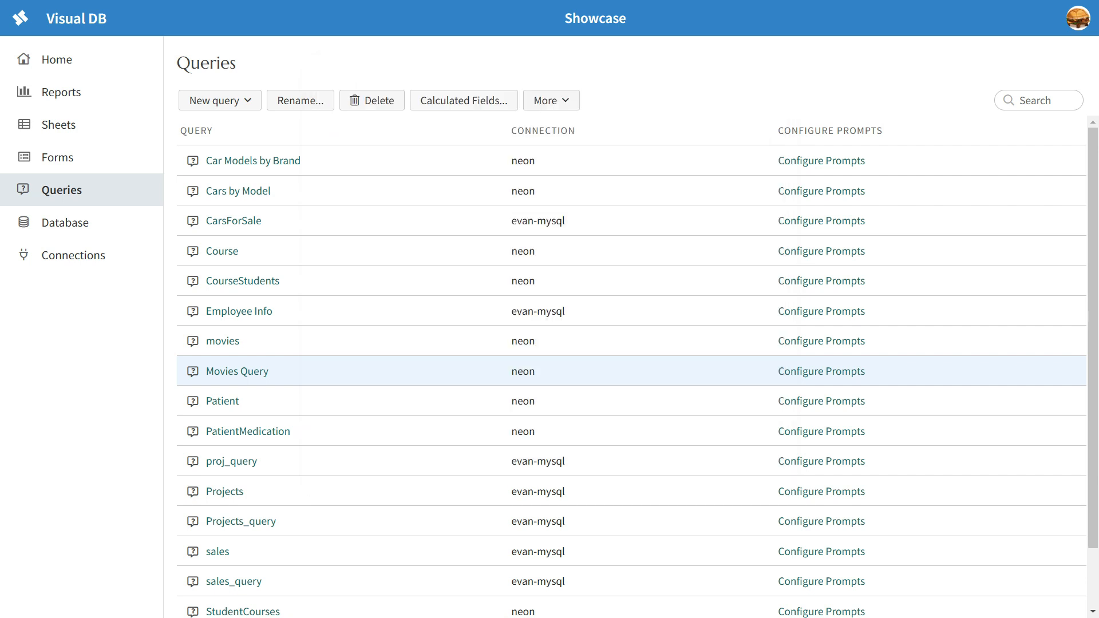
# - Start a new sheet and name it Movie Sheet
pyautogui.click(58, 125)
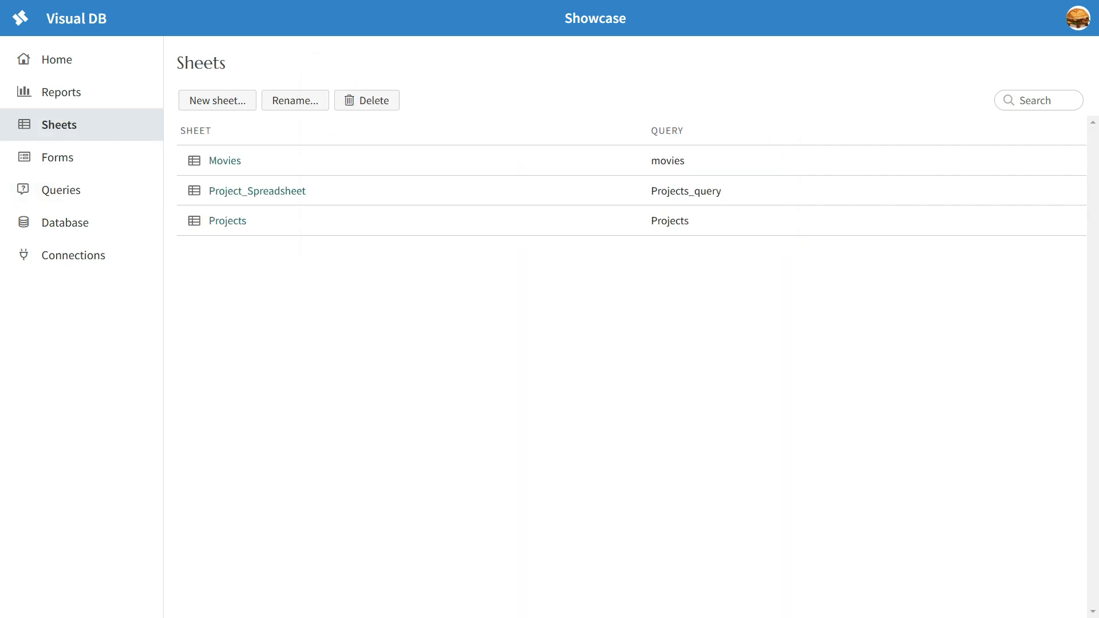
pyautogui.click(218, 100)
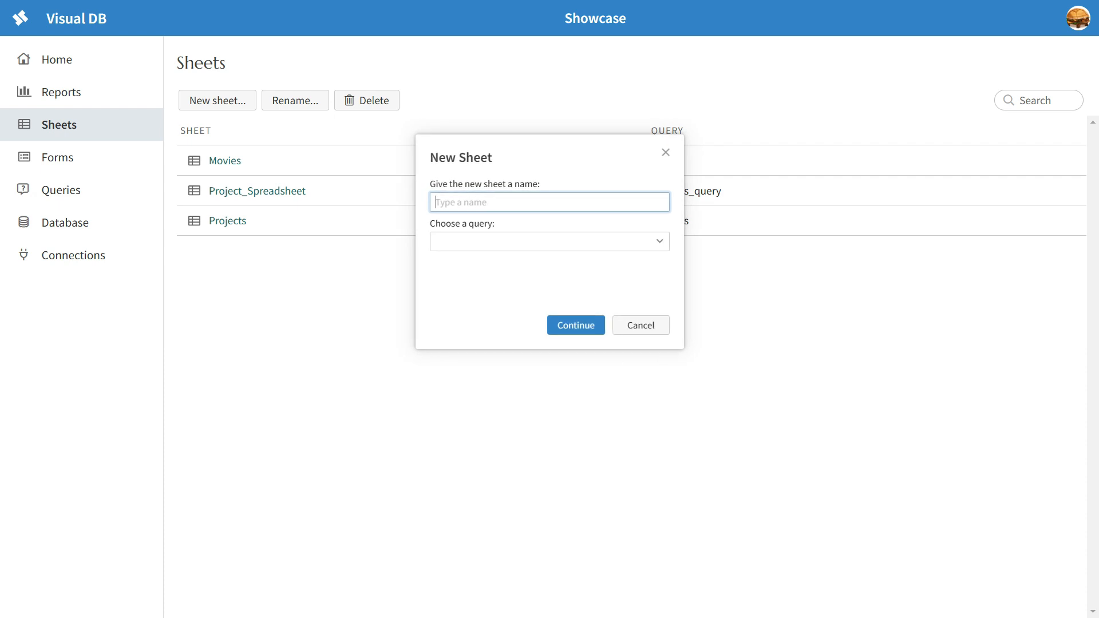
pyautogui.write('Movi')
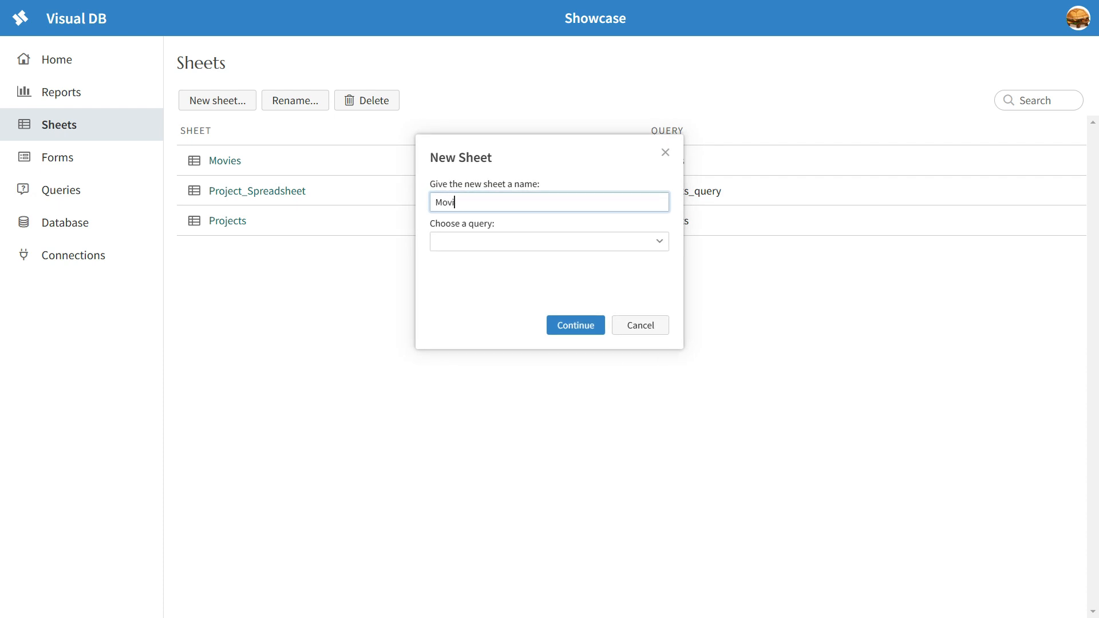
pyautogui.write('e Sheet')
# - Choose Movies Query as the new sheet's query and create the sheet
pyautogui.press('Tab')
pyautogui.press('Down')
pyautogui.press('Down')
pyautogui.press('Down')
pyautogui.press('Down')
pyautogui.press('Down')
pyautogui.press('Down')
pyautogui.press('Down')
pyautogui.press('Down')
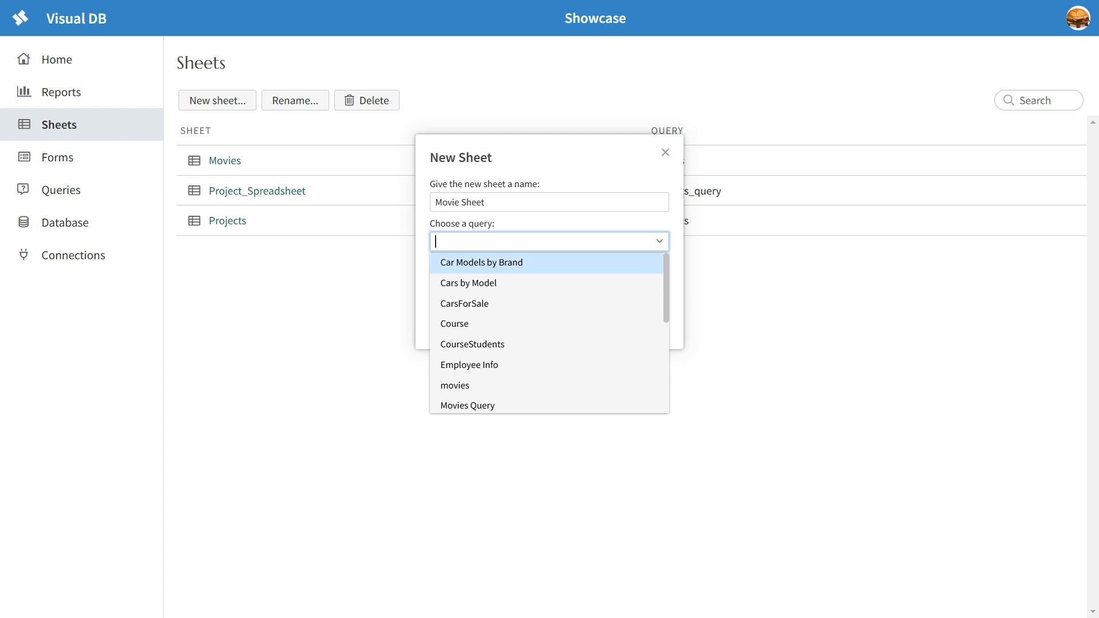
pyautogui.press('Return')
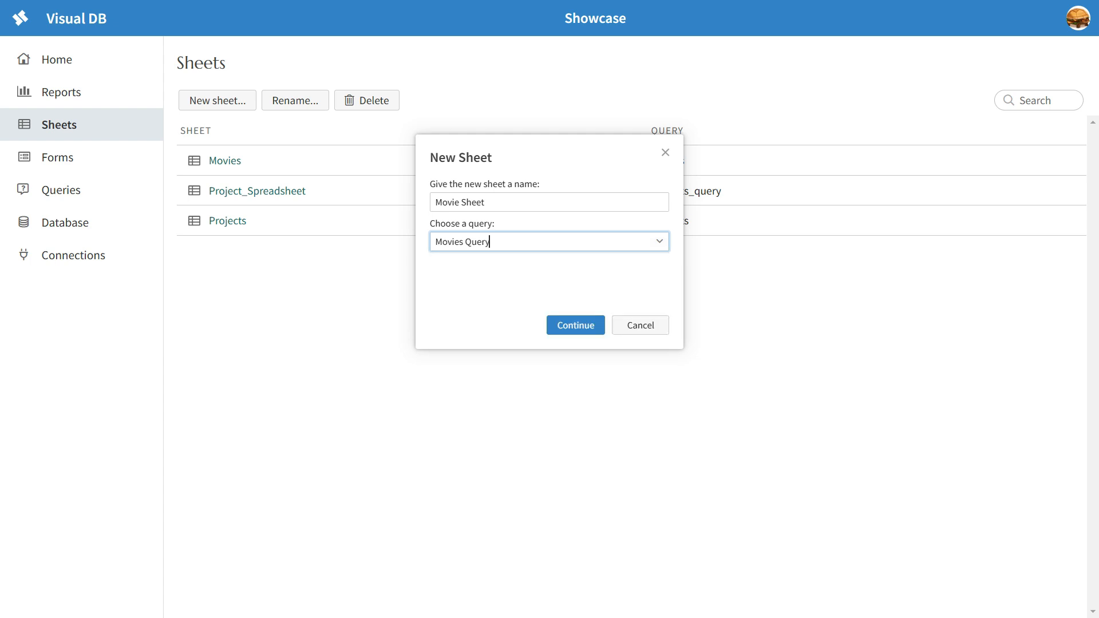
pyautogui.press('Return')
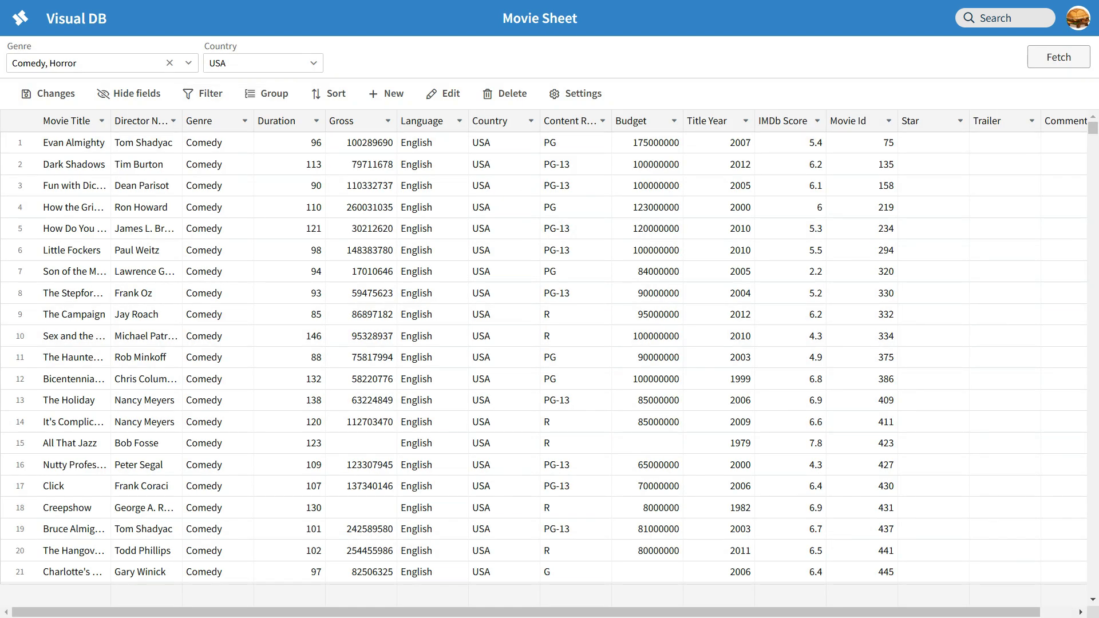
# - Change the Genre prompt's selection to Action and Adventure only
pyautogui.click(188, 63)
pyautogui.click(16, 152)
pyautogui.click(17, 152)
pyautogui.click(16, 185)
pyautogui.scroll(-2, 16, 186)
pyautogui.scroll(-2, 16, 186)
pyautogui.click(16, 132)
pyautogui.scroll(4, 16, 131)
pyautogui.click(16, 118)
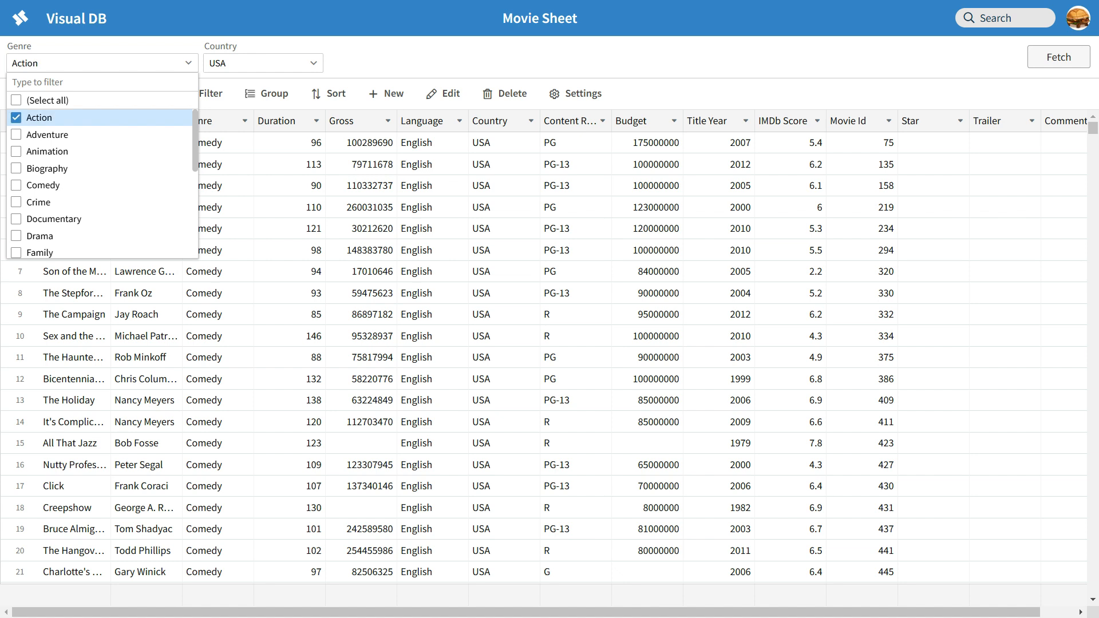
pyautogui.click(16, 135)
pyautogui.click(188, 63)
# - Fetch the movies for the selected genres with Country kept at USA, and look through the rows
pyautogui.click(313, 63)
pyautogui.click(1059, 57)
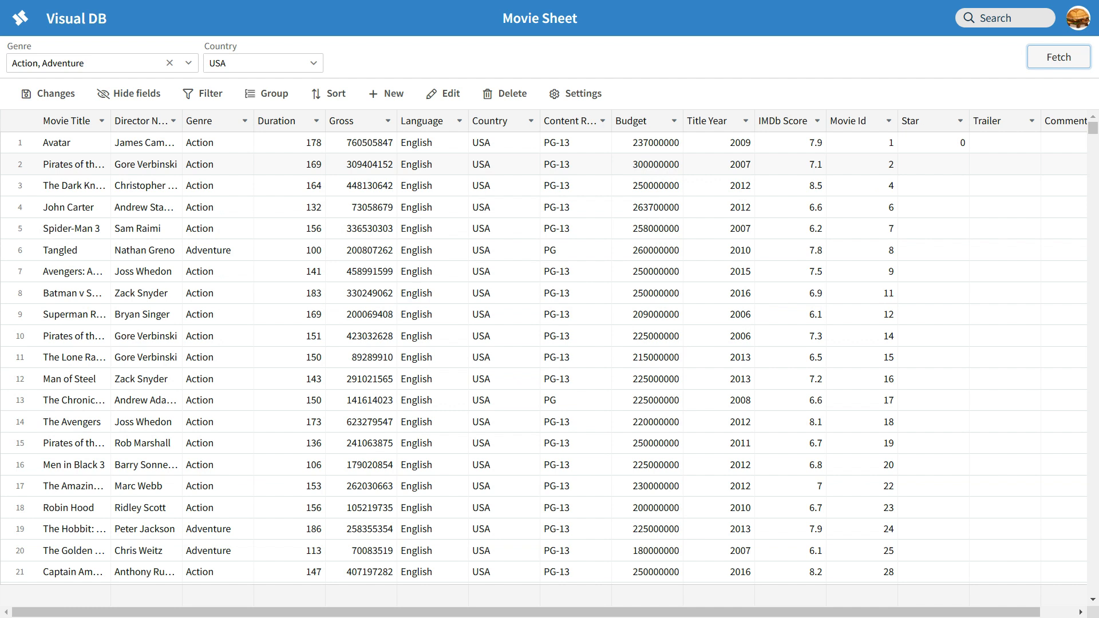
pyautogui.scroll(-10, 549, 366)
pyautogui.scroll(10, 550, 379)
# - Set the Country field to offer existing values and color-code them
pyautogui.click(531, 120)
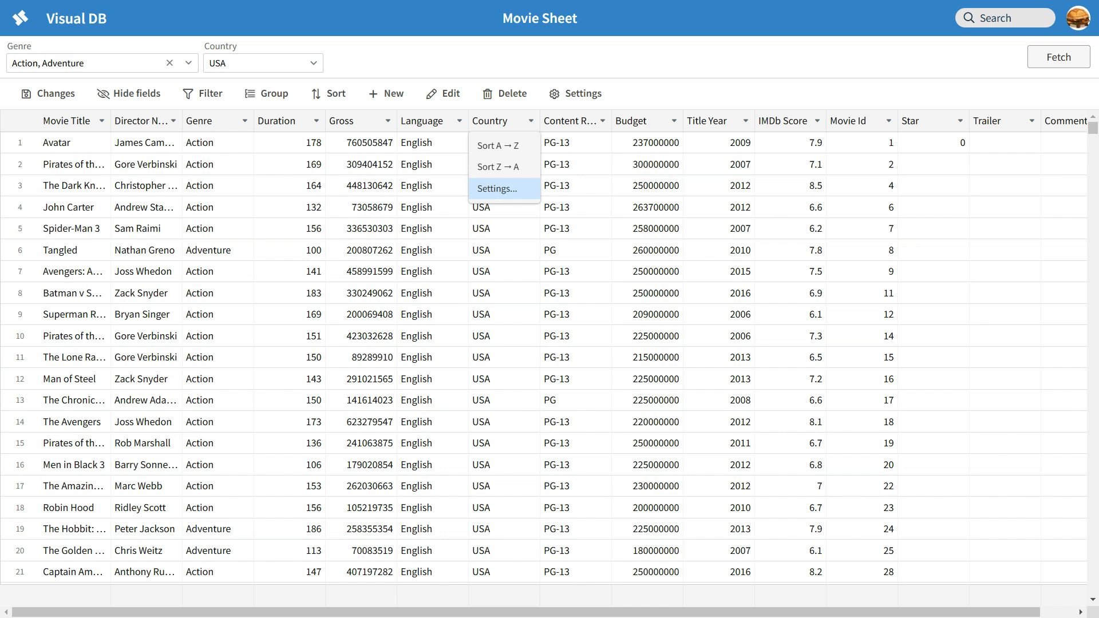
pyautogui.click(497, 189)
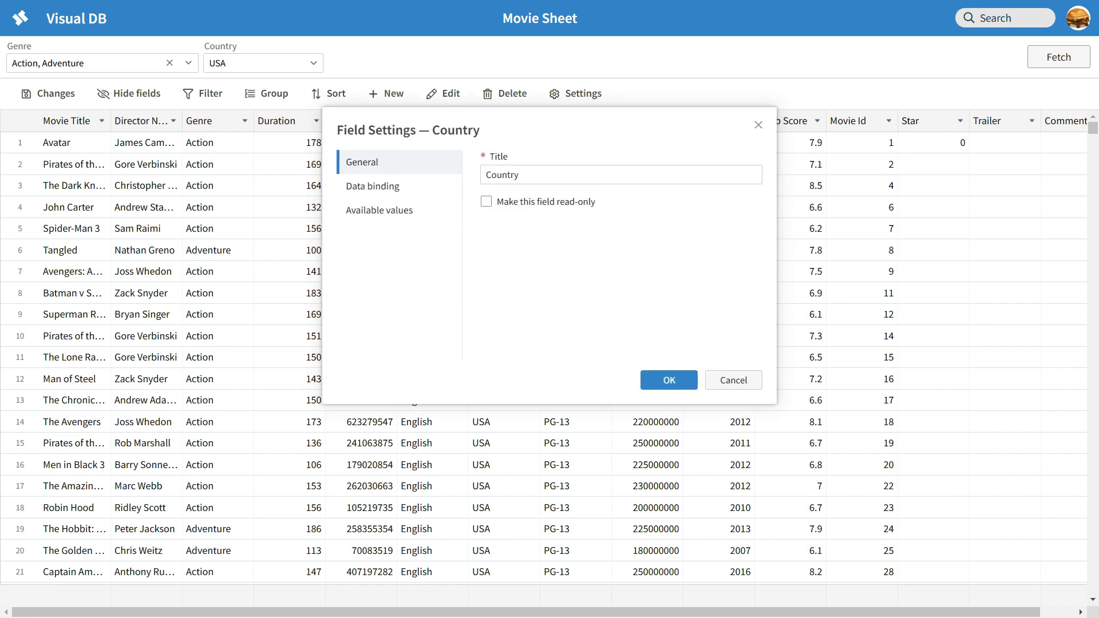
pyautogui.click(379, 210)
pyautogui.click(606, 160)
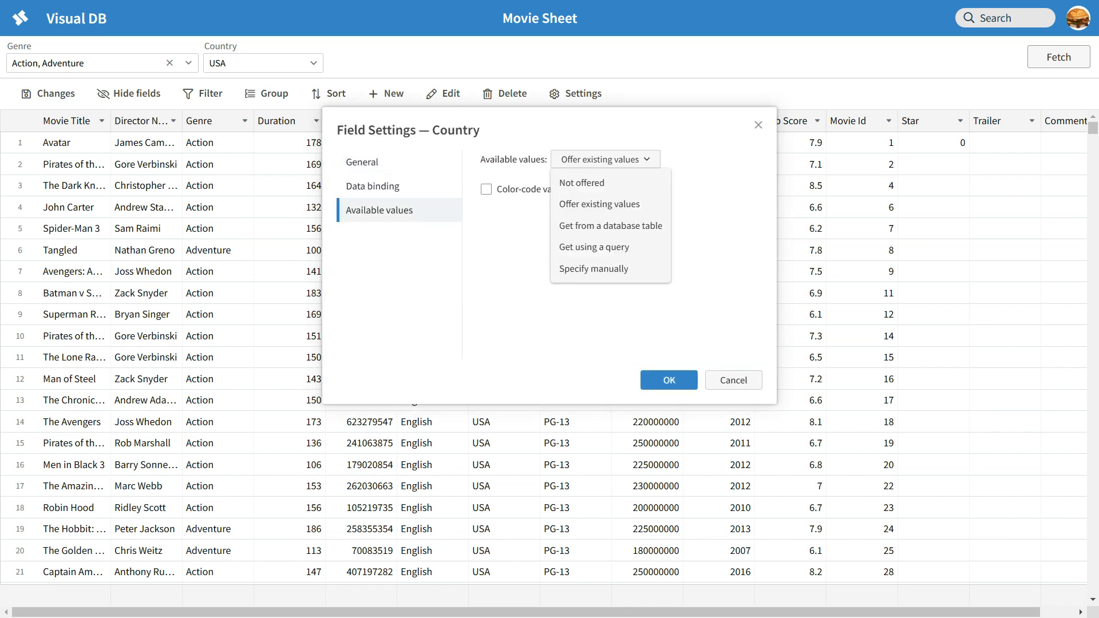
pyautogui.click(599, 204)
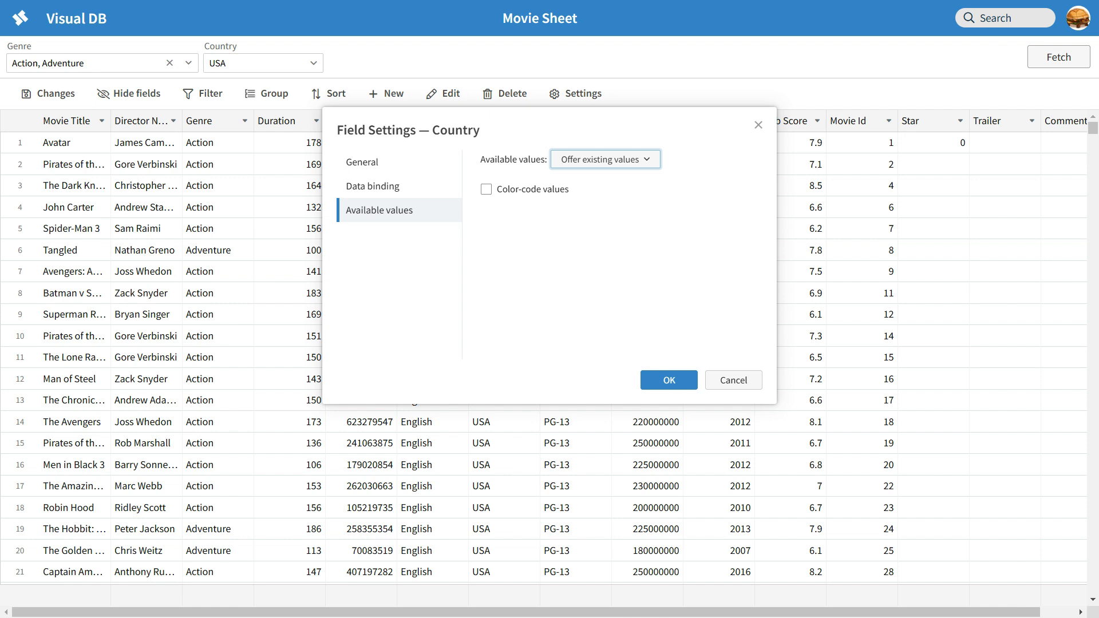
pyautogui.click(486, 189)
pyautogui.click(670, 380)
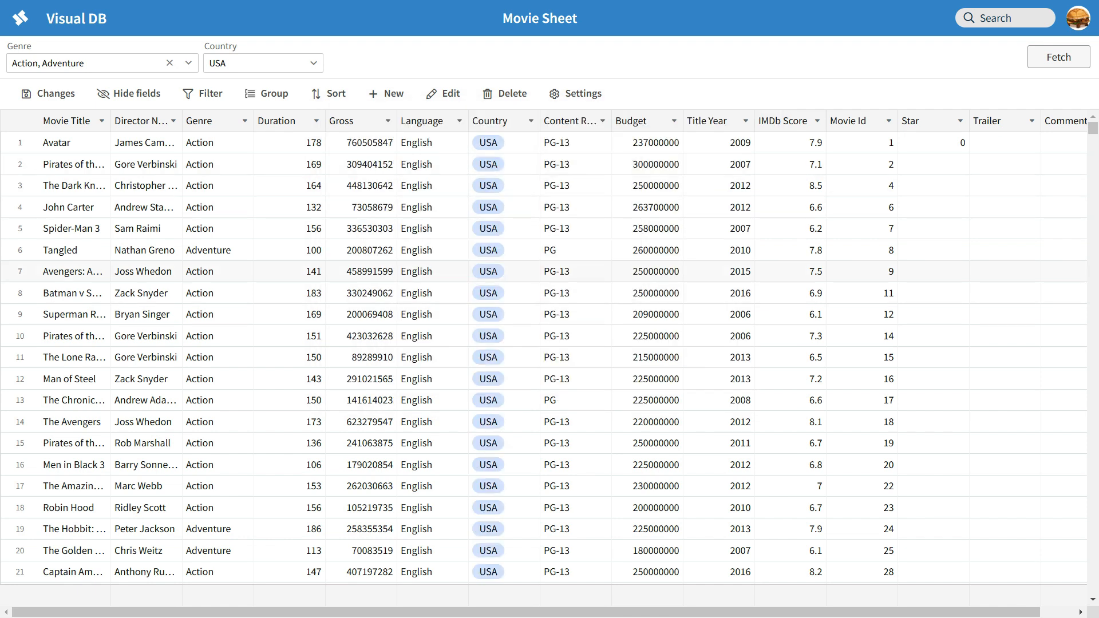
# - Set the Content Rating field to offer existing values and color-code them
pyautogui.click(602, 121)
pyautogui.click(569, 210)
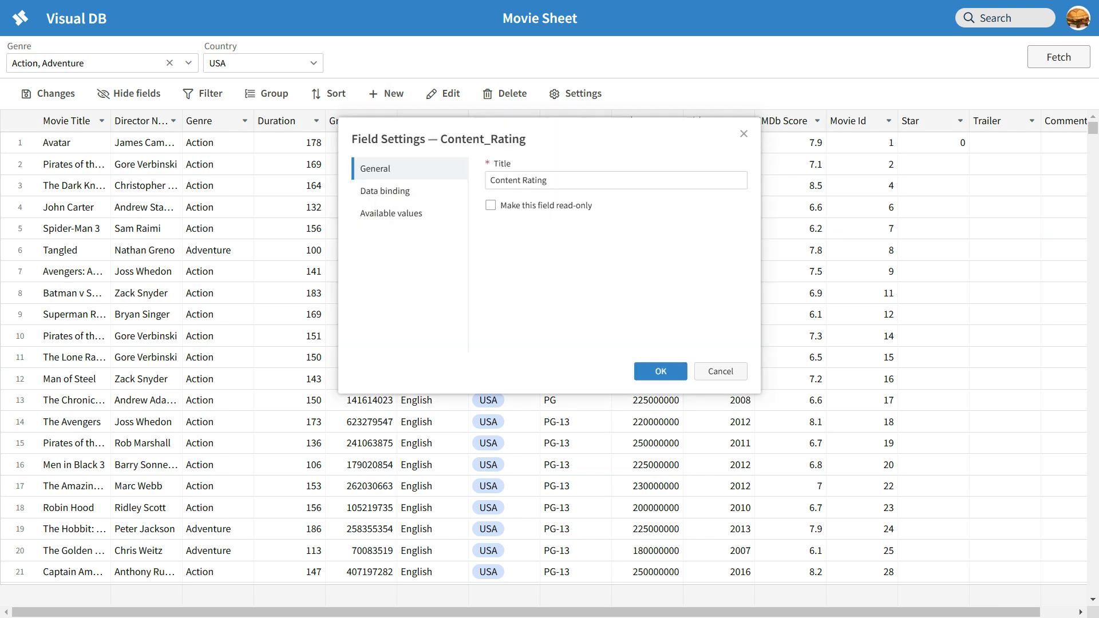
pyautogui.click(379, 210)
pyautogui.click(588, 159)
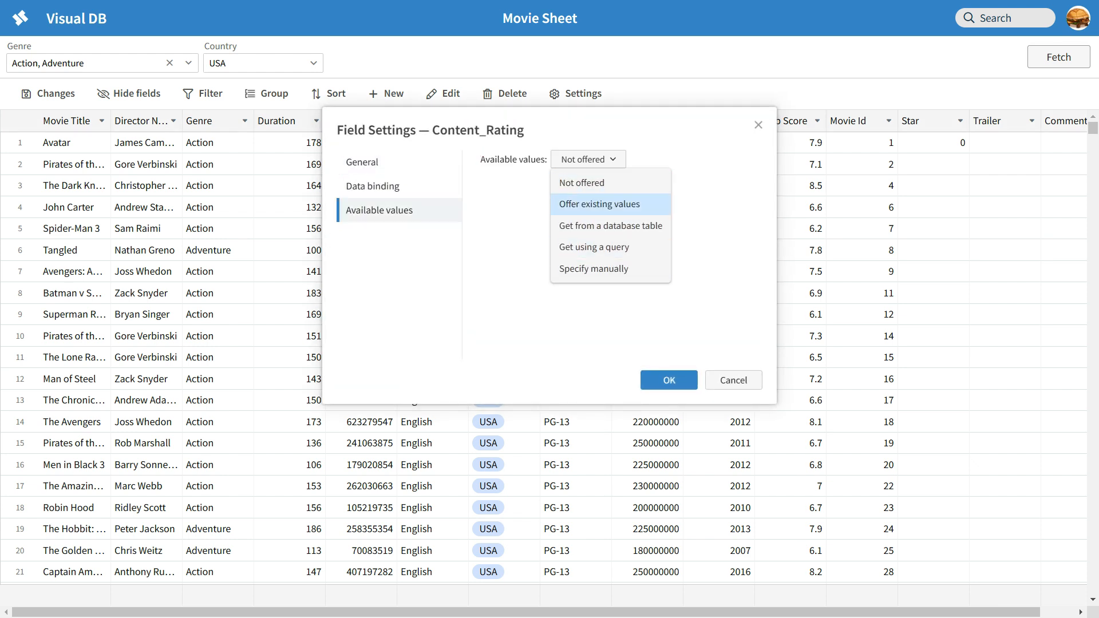
pyautogui.click(599, 204)
pyautogui.click(486, 189)
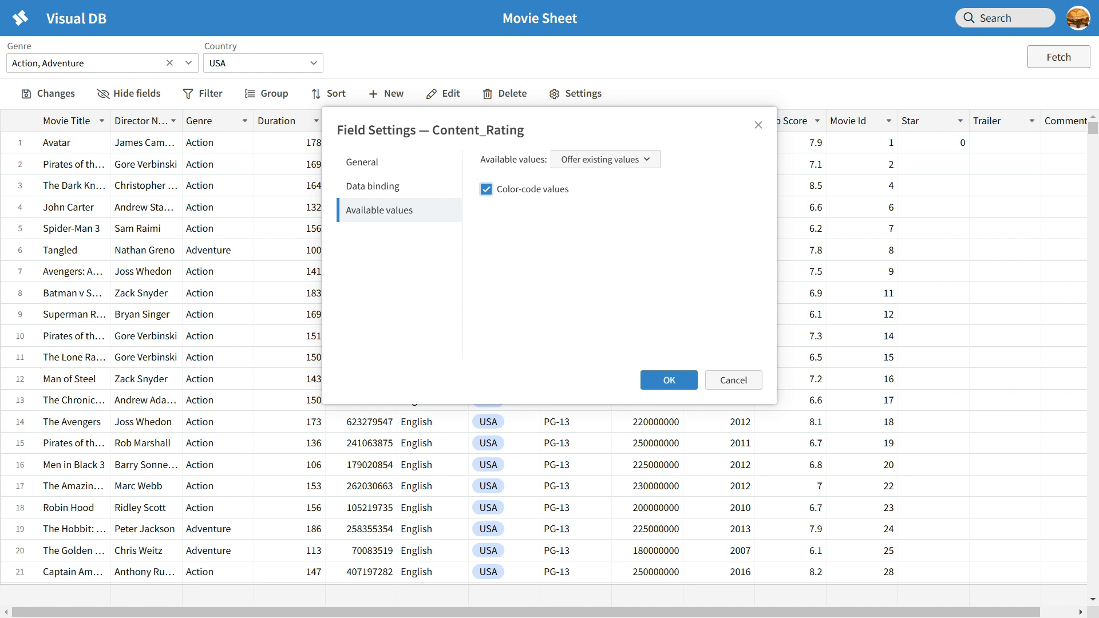
pyautogui.click(669, 380)
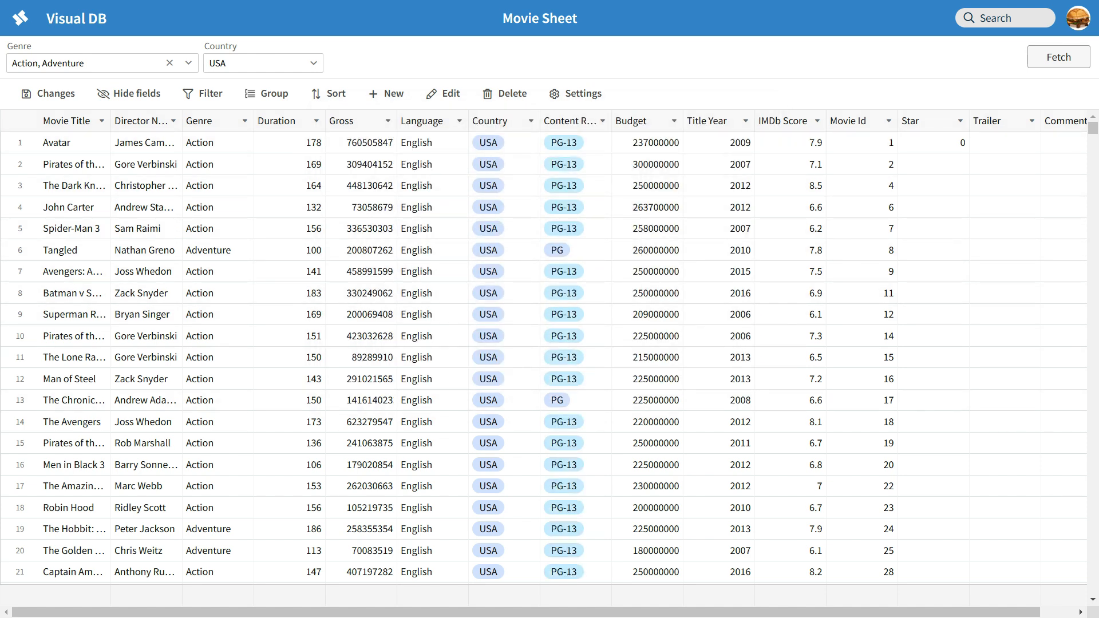
# - Set the Language field to offer existing values and color-code them
pyautogui.click(460, 121)
pyautogui.click(459, 121)
pyautogui.click(460, 121)
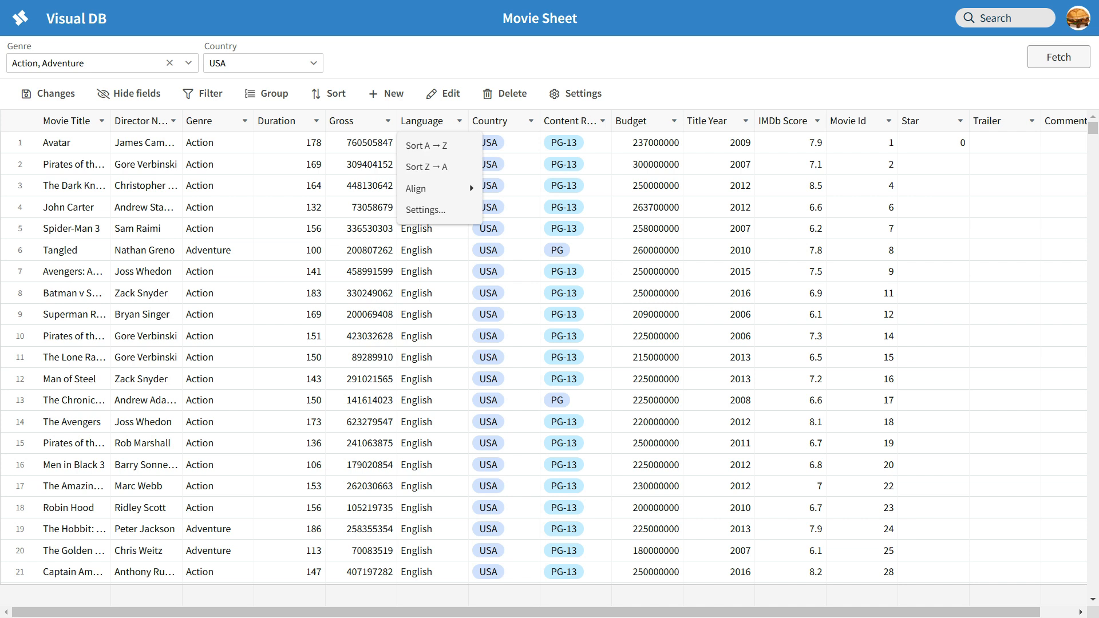
pyautogui.click(426, 209)
pyautogui.click(379, 210)
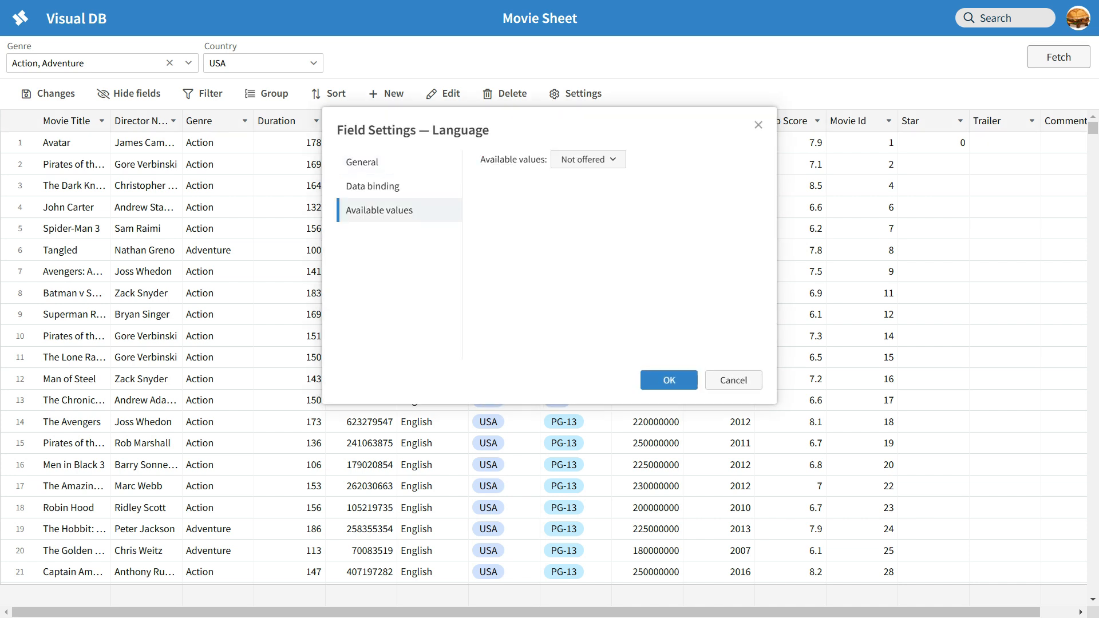
pyautogui.click(588, 159)
pyautogui.click(599, 203)
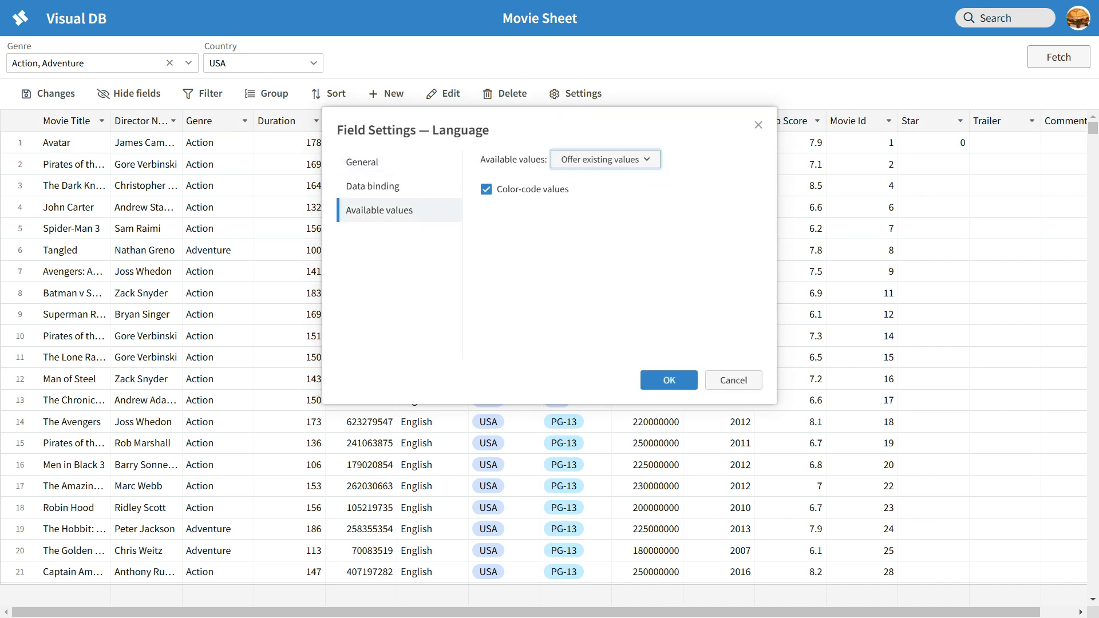
pyautogui.click(669, 380)
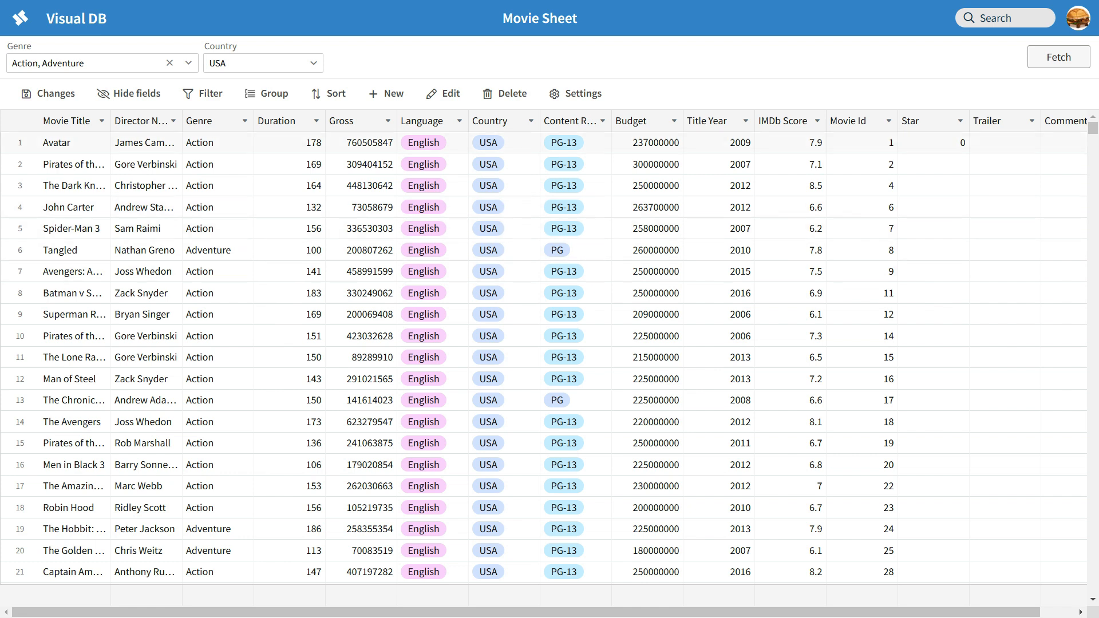
# - Set the Genre field to offer existing values and color-code them
pyautogui.click(244, 121)
pyautogui.click(209, 211)
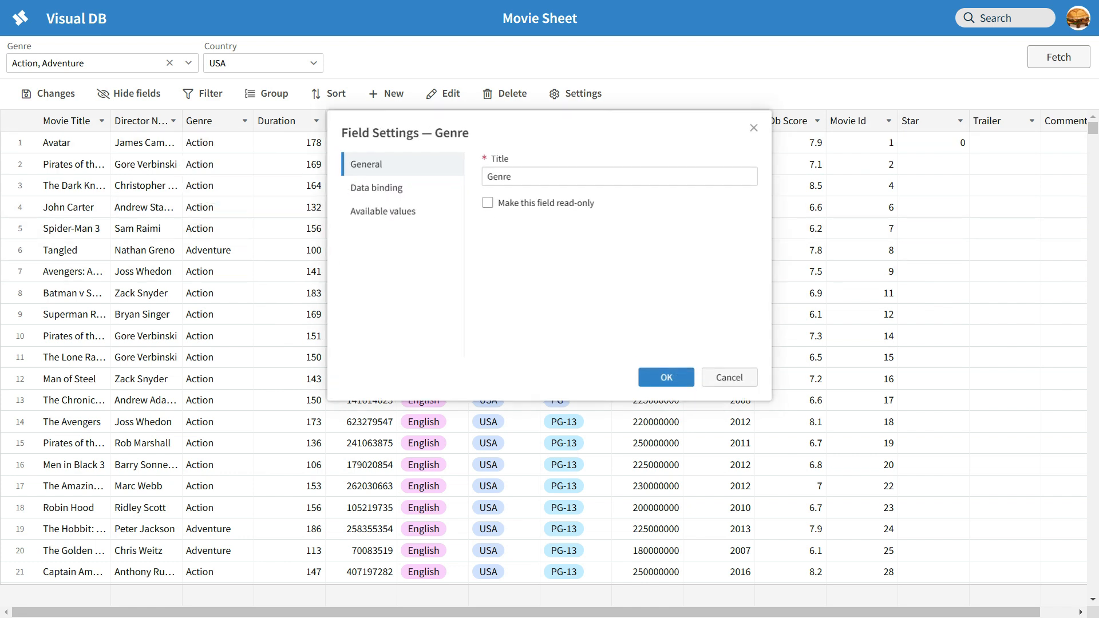
pyautogui.click(379, 210)
pyautogui.click(588, 159)
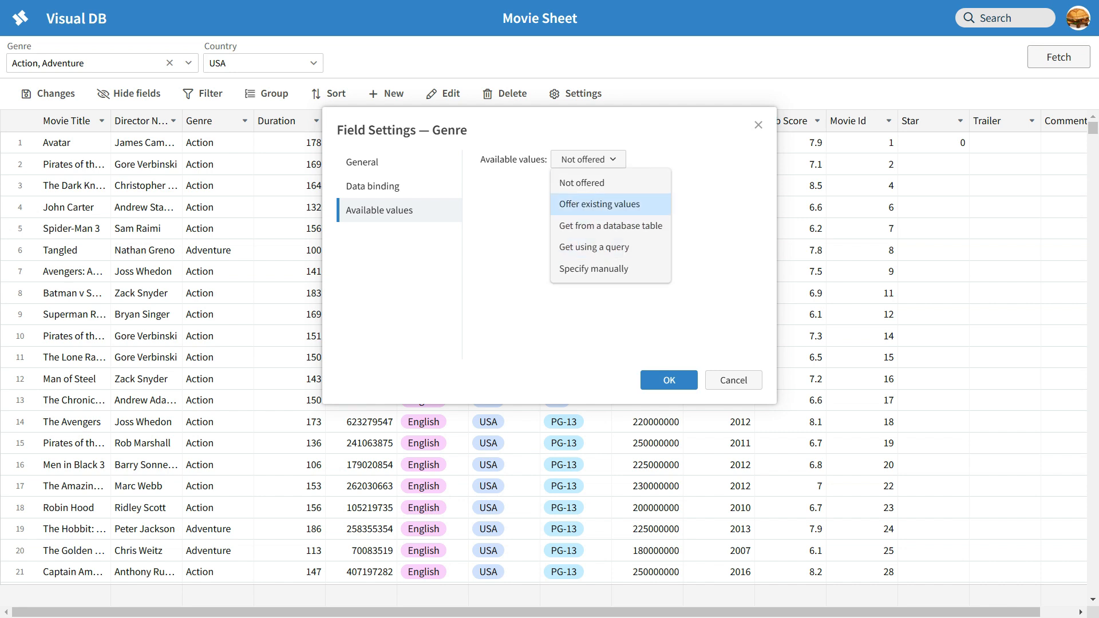
pyautogui.click(599, 204)
pyautogui.click(486, 189)
pyautogui.click(669, 381)
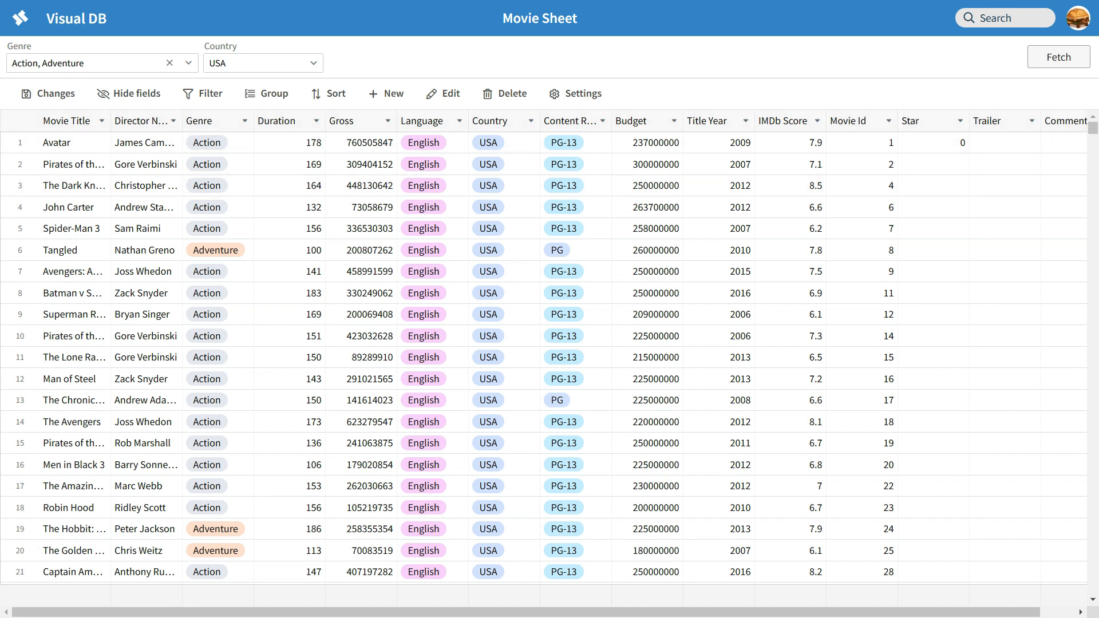
# - Hide the trailer and star fields in the sheet
pyautogui.click(129, 93)
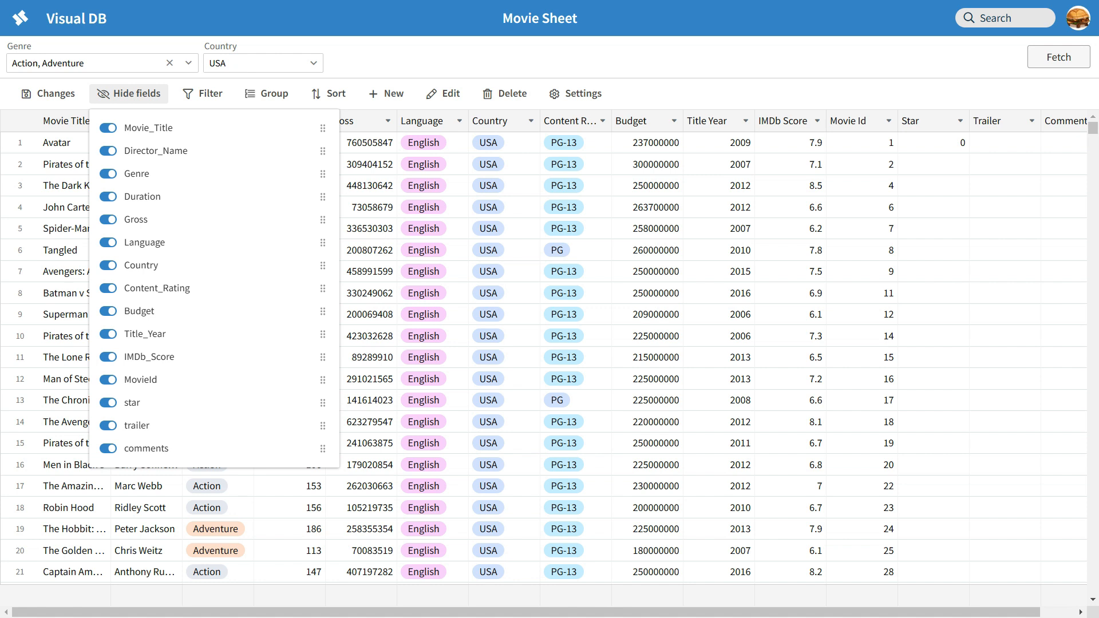
pyautogui.click(109, 426)
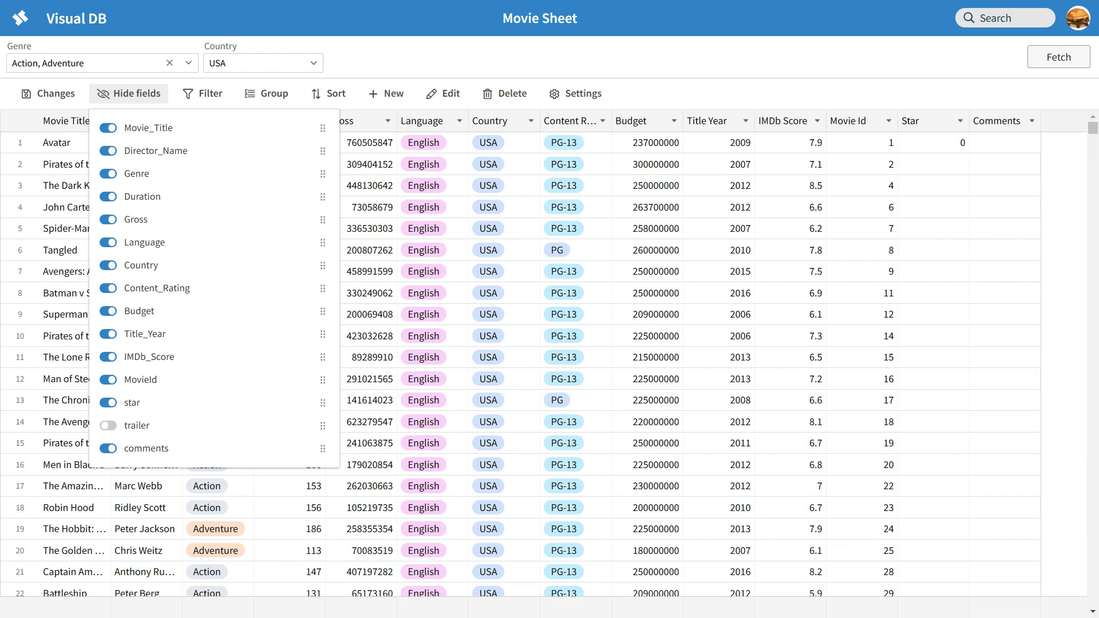
pyautogui.click(108, 402)
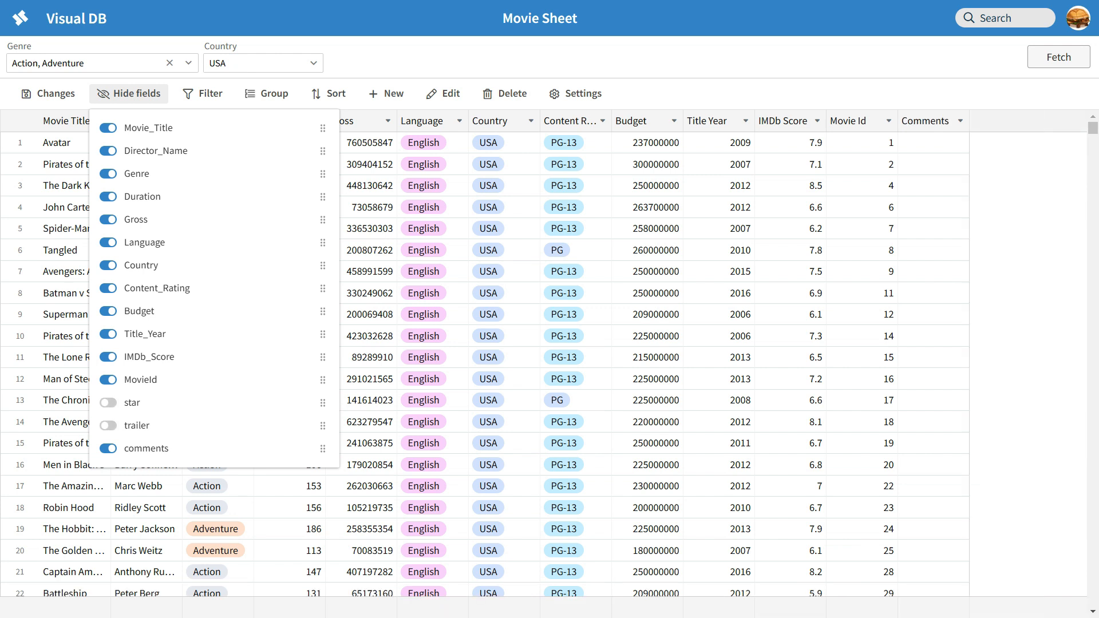
# - Hide the comments and MovieId fields in the sheet
pyautogui.click(108, 448)
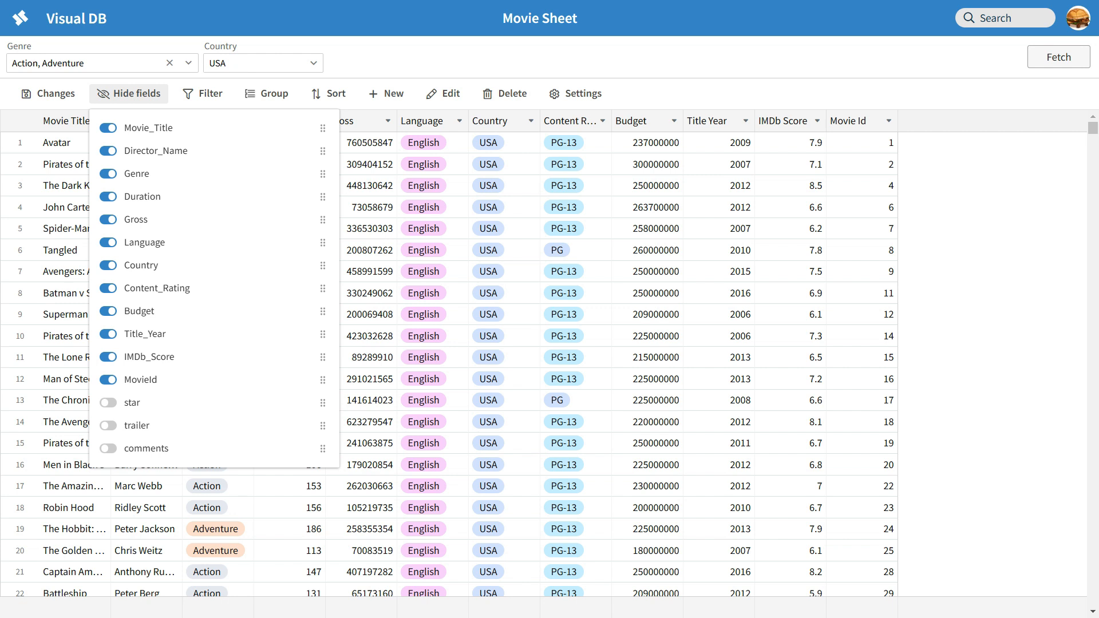
pyautogui.click(108, 379)
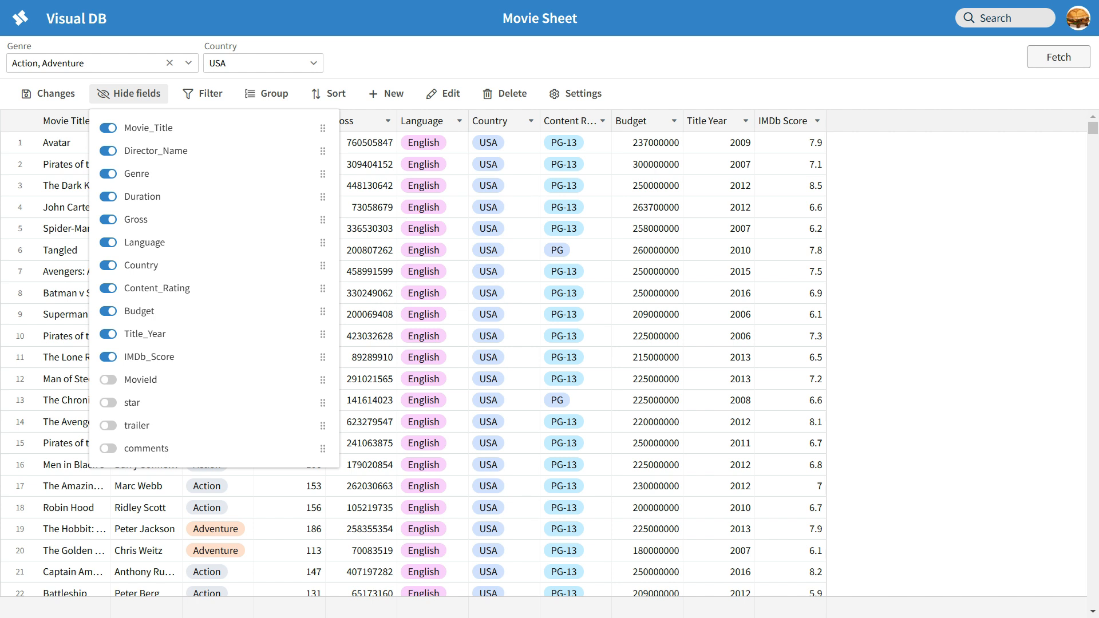
pyautogui.press('Escape')
# - Widen the Director Name column so the directors' full names fit
pyautogui.scroll(-8, 412, 367)
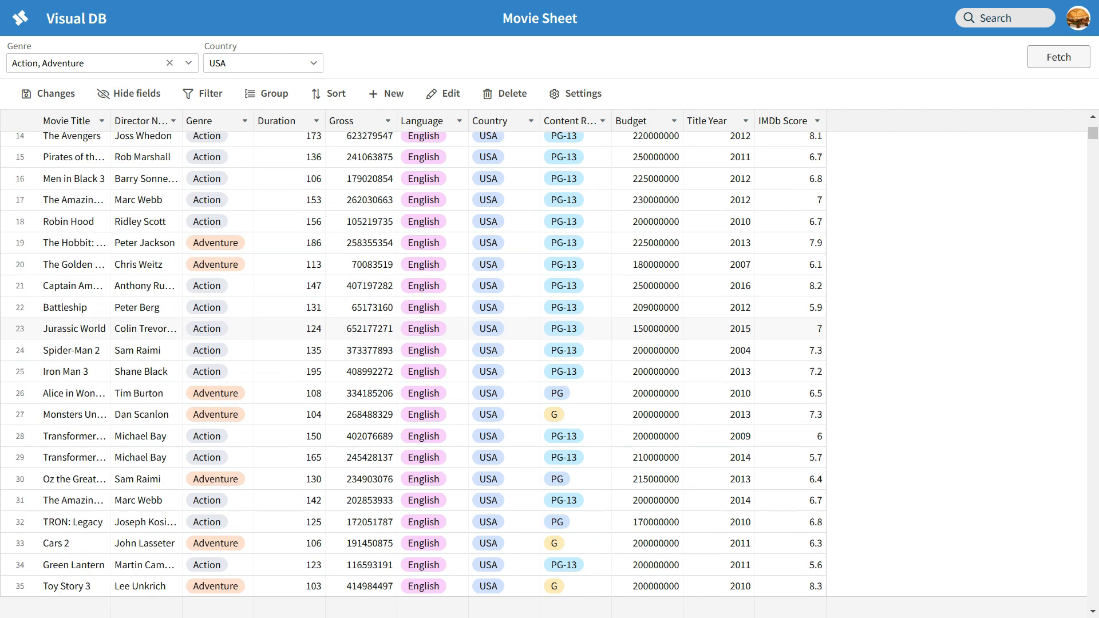
pyautogui.scroll(8, 412, 367)
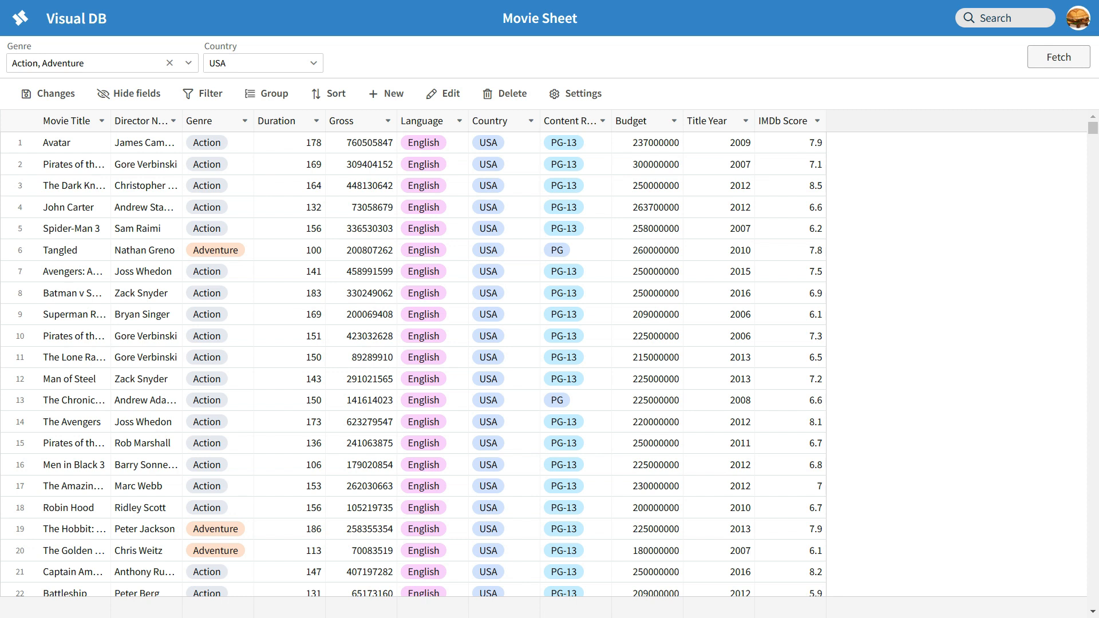
pyautogui.moveTo(182, 121); pyautogui.dragTo(235, 120)
pyautogui.scroll(-6, 412, 324)
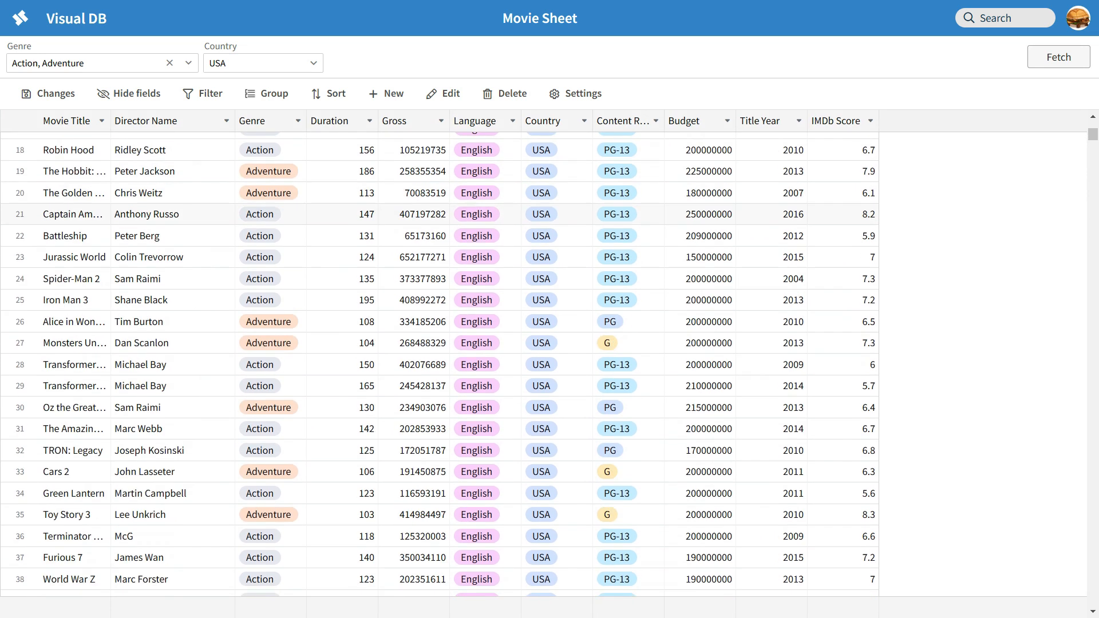
# - Move the Content Rating column between the Genre and Duration columns
pyautogui.scroll(5, 412, 324)
pyautogui.scroll(2, 412, 321)
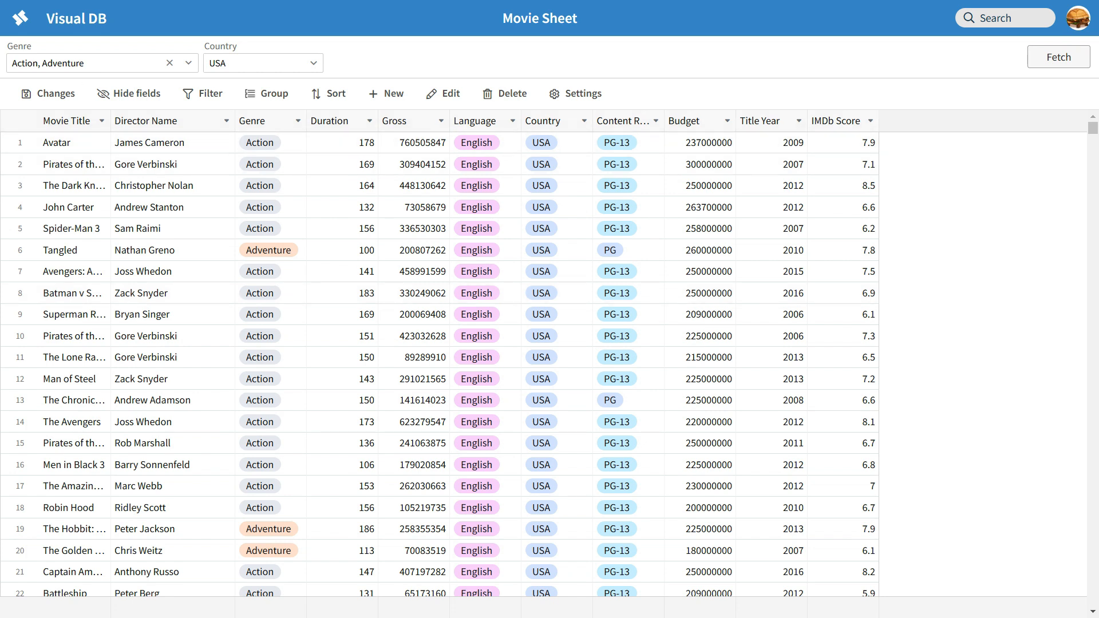
pyautogui.moveTo(622, 121); pyautogui.dragTo(347, 121)
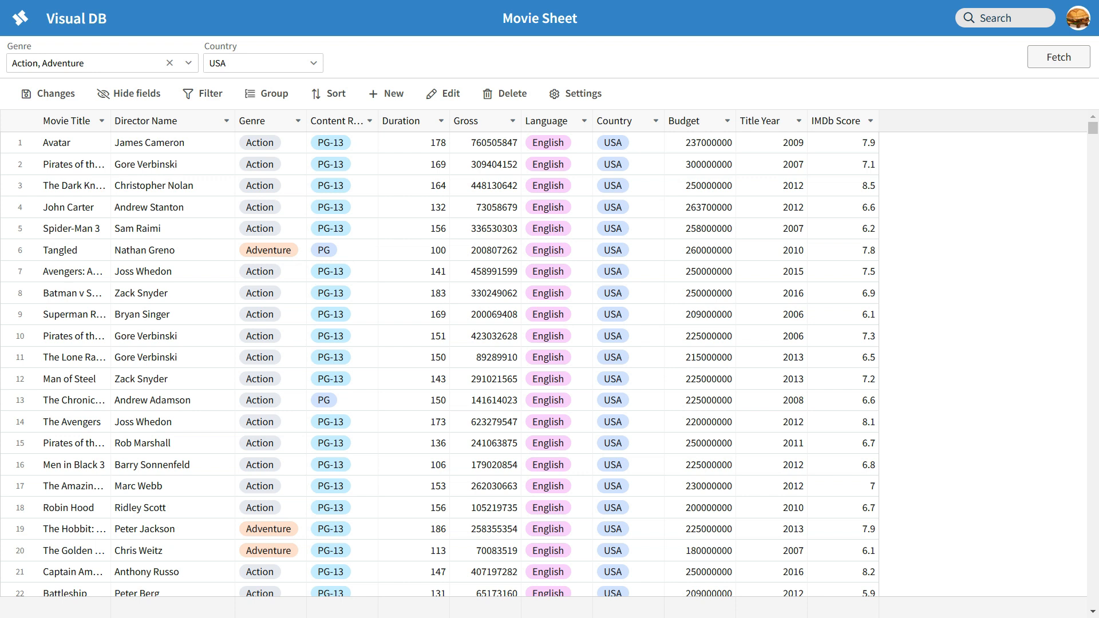